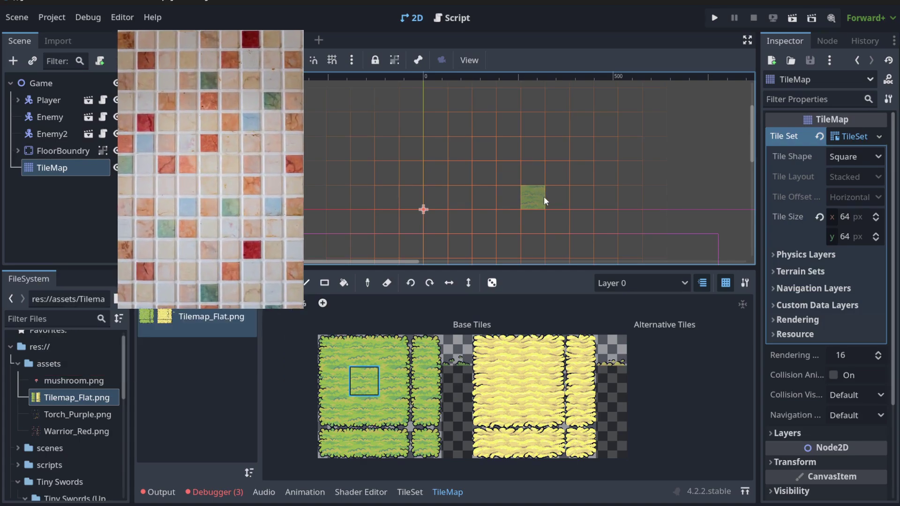
- Paint a vertical strip of grass tiles using the green block's left-edge, bottom-left corner and top-left corner tiles
right_click(543, 196)
click(329, 379)
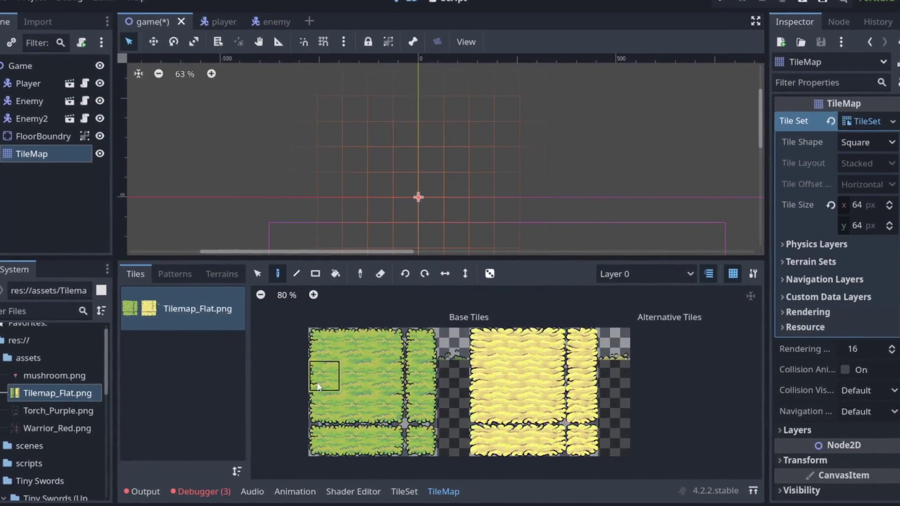
click(534, 180)
right_click(534, 170)
click(478, 160)
click(322, 404)
click(477, 182)
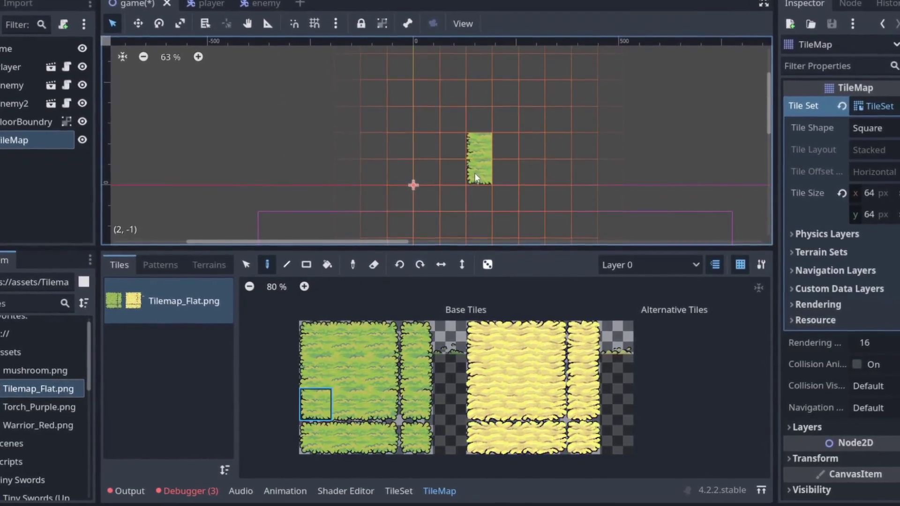
click(316, 336)
click(479, 118)
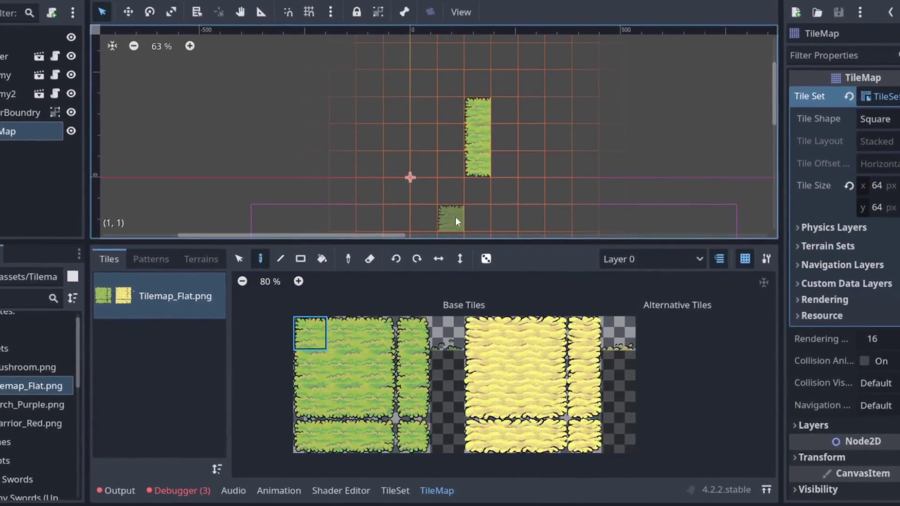
scroll(371, 114, down, 2)
scroll(488, 117, up, 3)
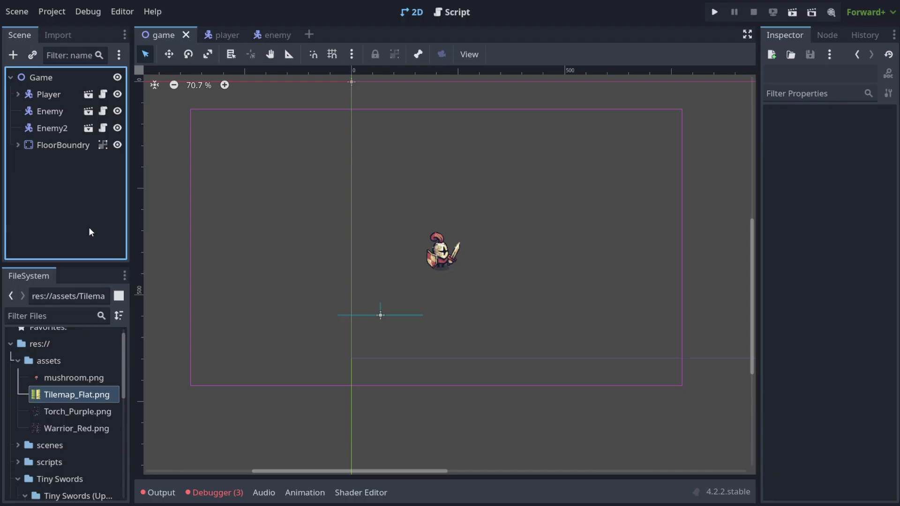
- Add a TileMap node as a child of the Game root node
click(35, 76)
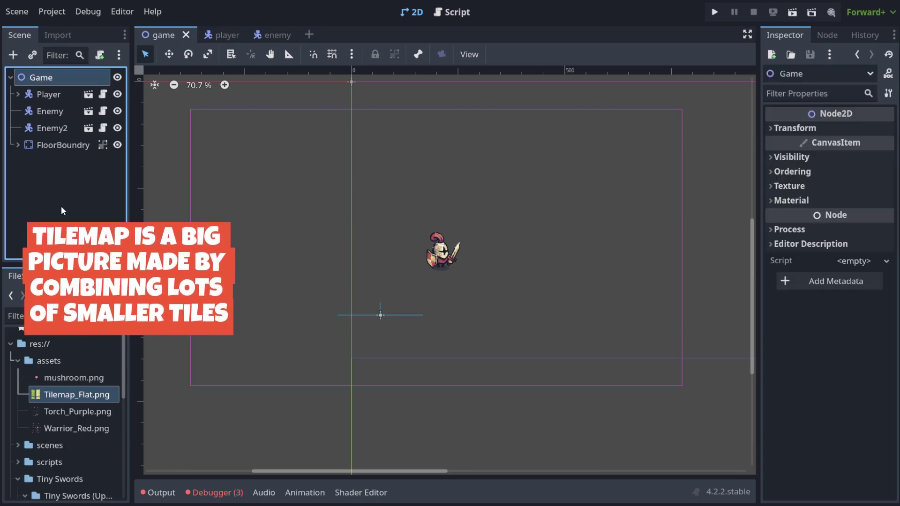
key(ctrl+a)
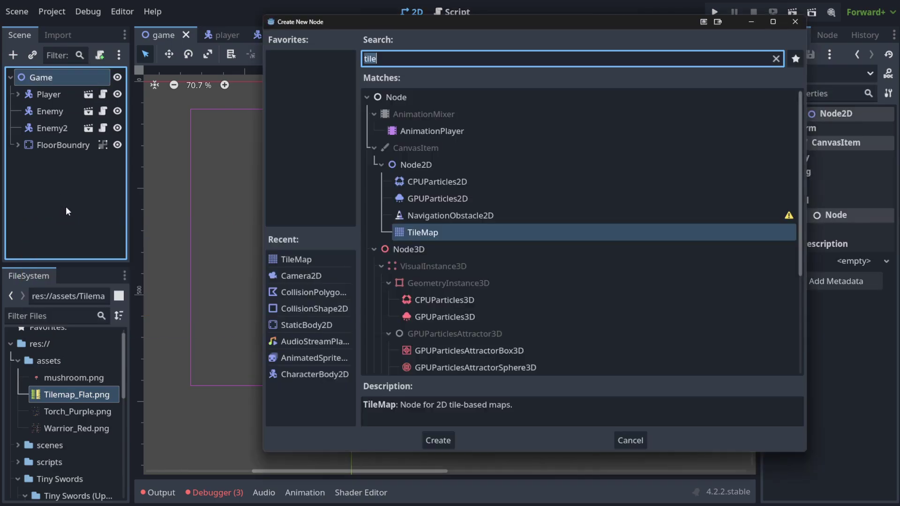
click(445, 238)
click(437, 440)
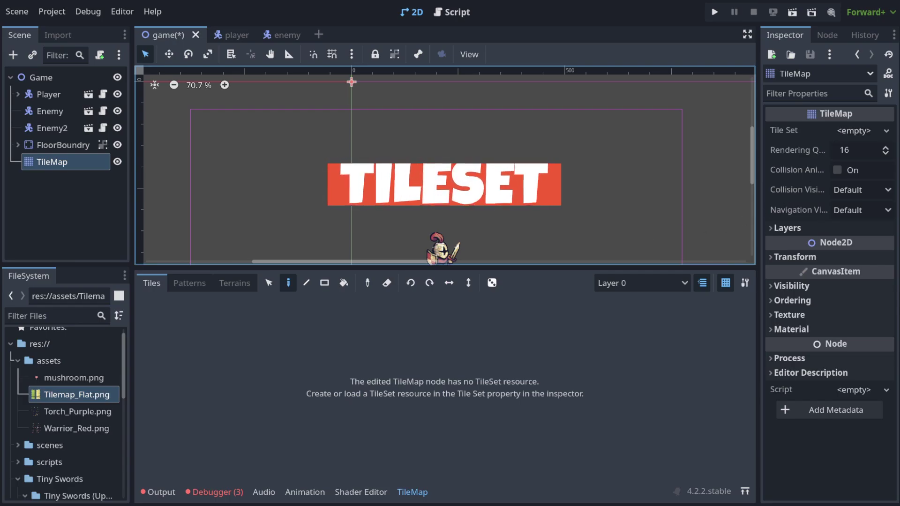
- Create a new TileSet for the TileMap node and expand the TileSet's properties
click(862, 132)
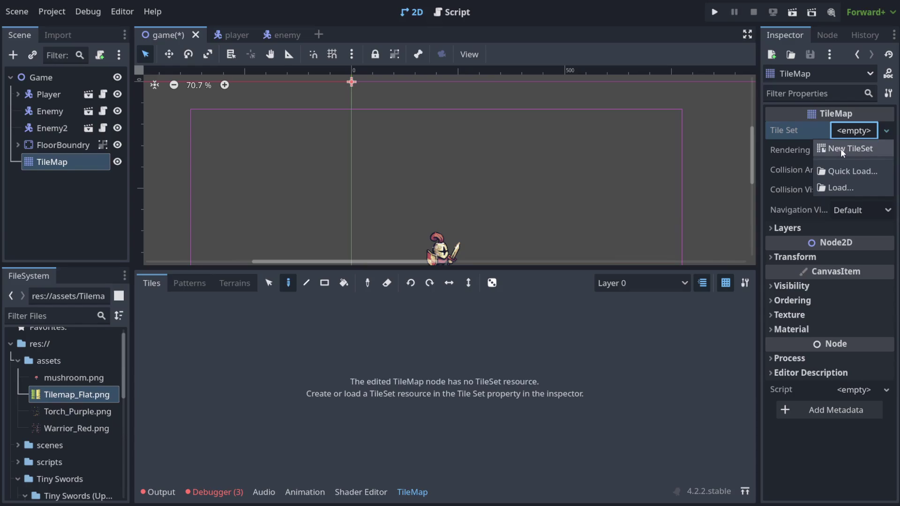
click(836, 148)
scroll(359, 104, up, 1)
key(f)
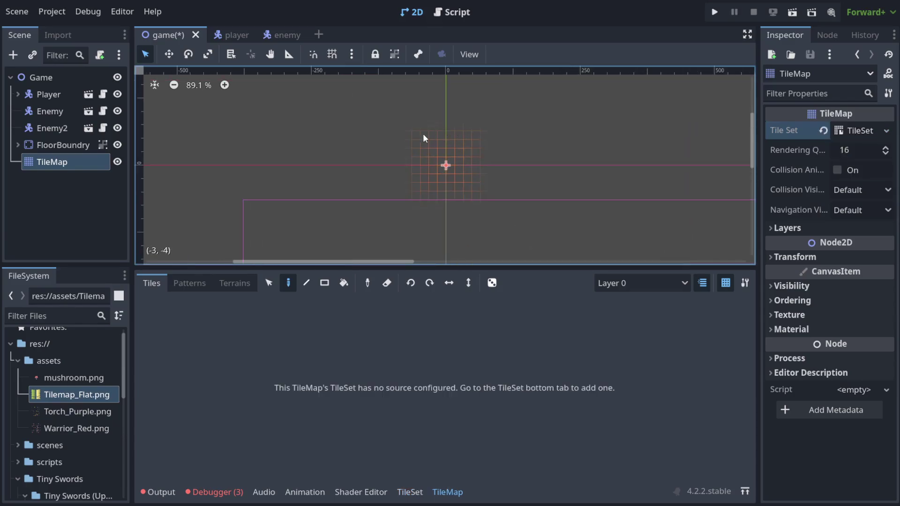
scroll(440, 168, up, 3)
scroll(446, 172, up, 2)
scroll(432, 176, down, 1)
scroll(457, 156, up, 1)
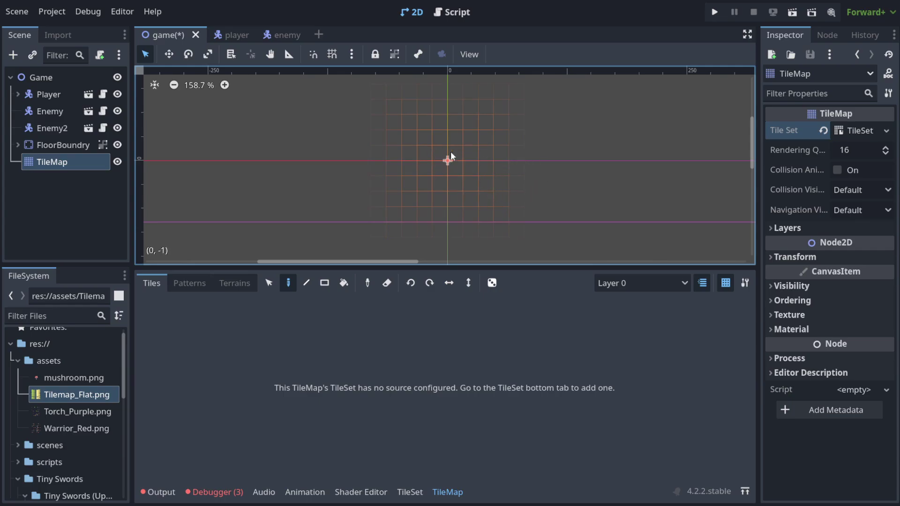
scroll(448, 157, up, 1)
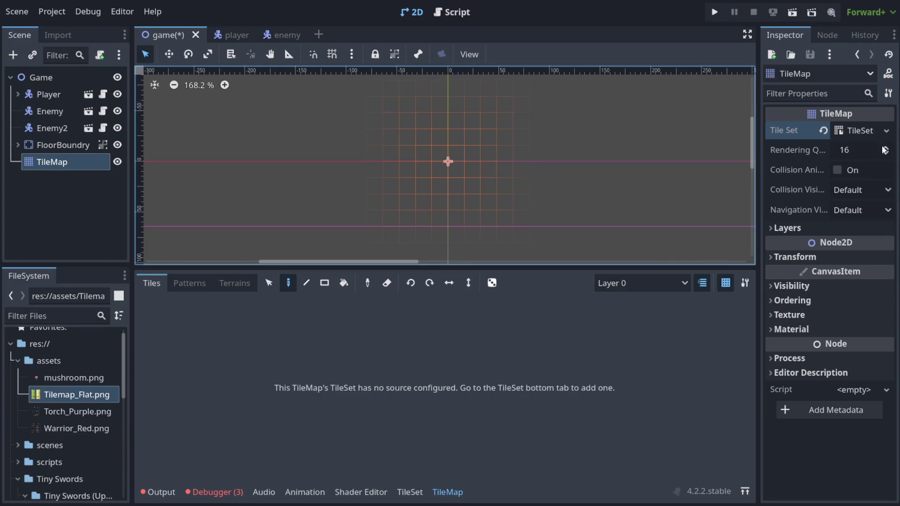
click(849, 130)
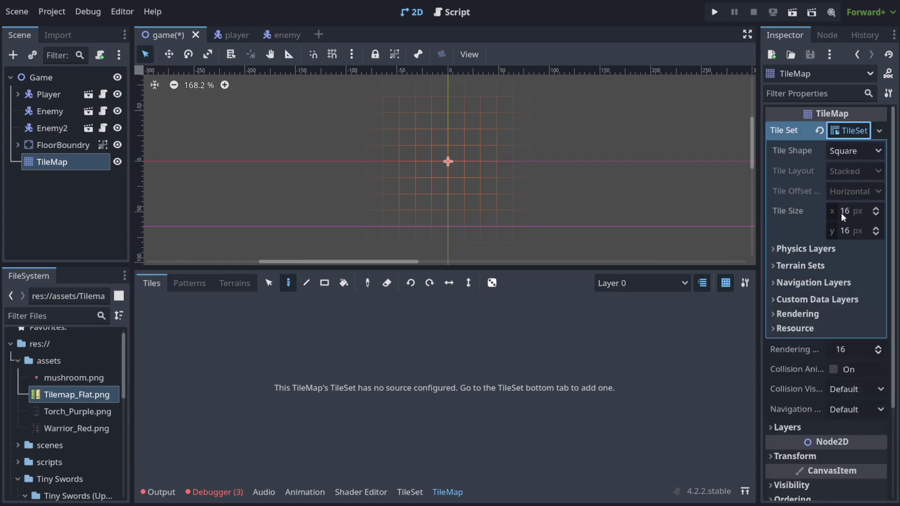
- Switch to the browser and check the tilemap grid size on the Tiny Swords asset page
key(alt+Tab)
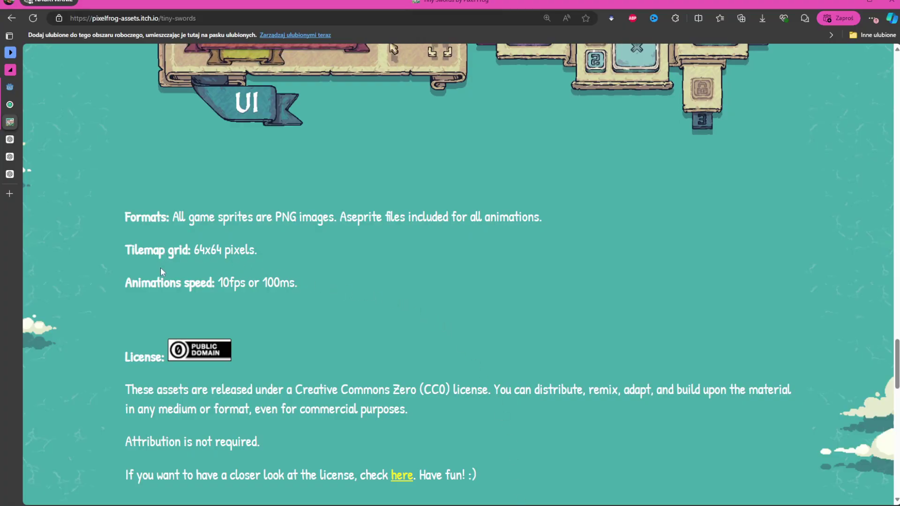
click(269, 257)
drag(269, 257, 194, 251)
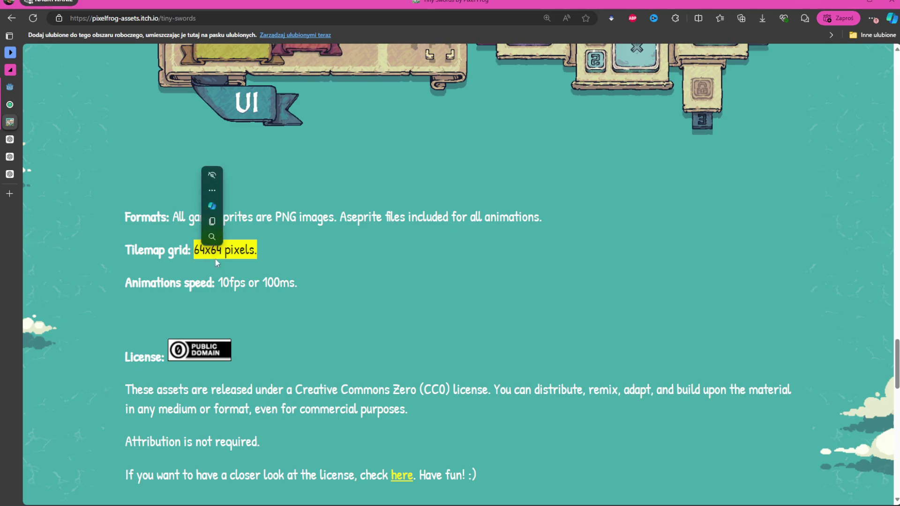
click(291, 172)
click(385, 282)
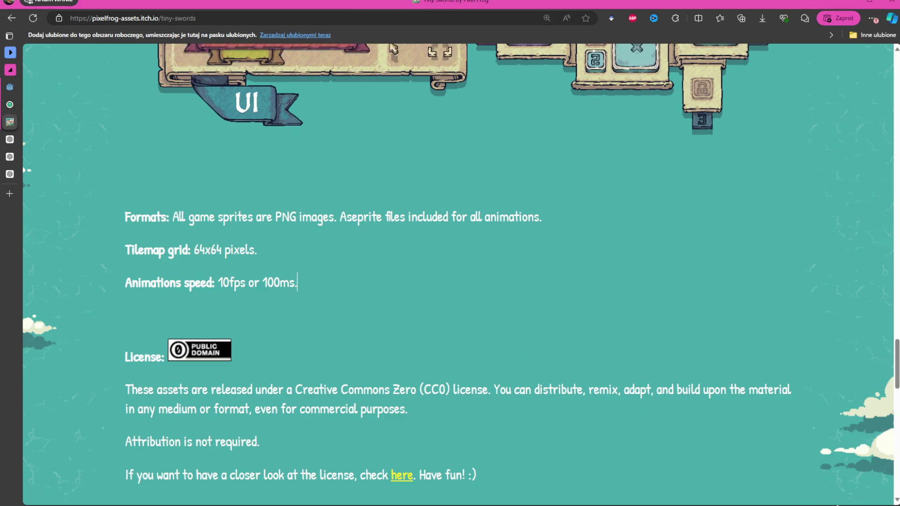
- Switch back to Godot and set the TileSet's tile size to 64 × 64 px
key(alt+Tab)
click(848, 211)
text(64)
key(Tab)
text(64)
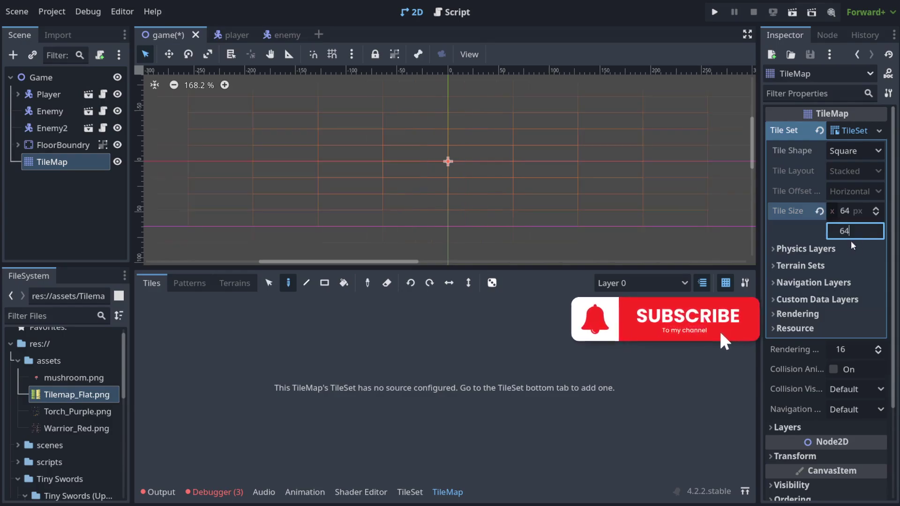
key(Return)
scroll(458, 204, down, 2)
scroll(458, 204, down, 4)
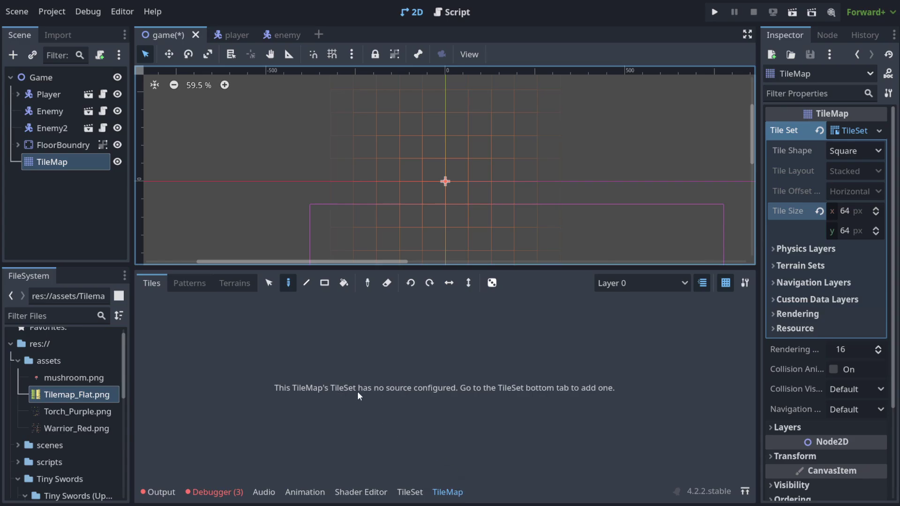
- Add Tilemap_Flat.png to the TileSet as an atlas source, declining automatic tile creation
click(454, 495)
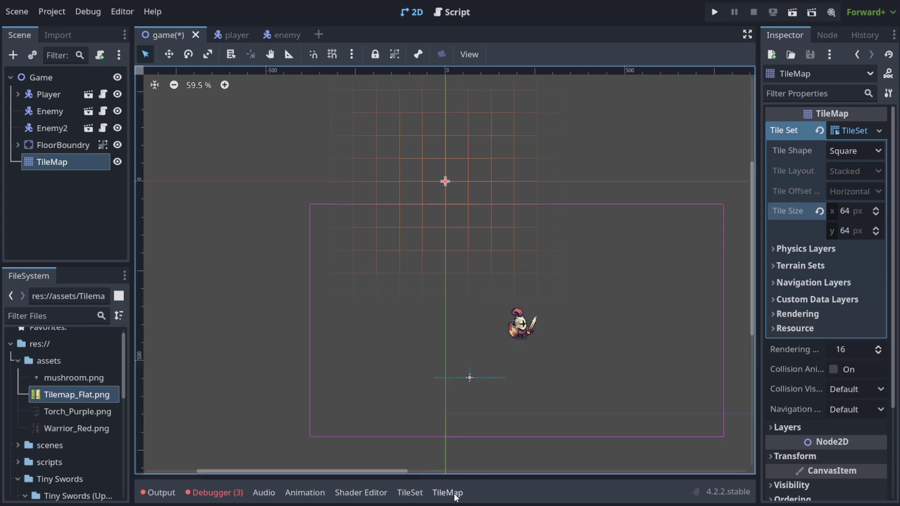
click(407, 498)
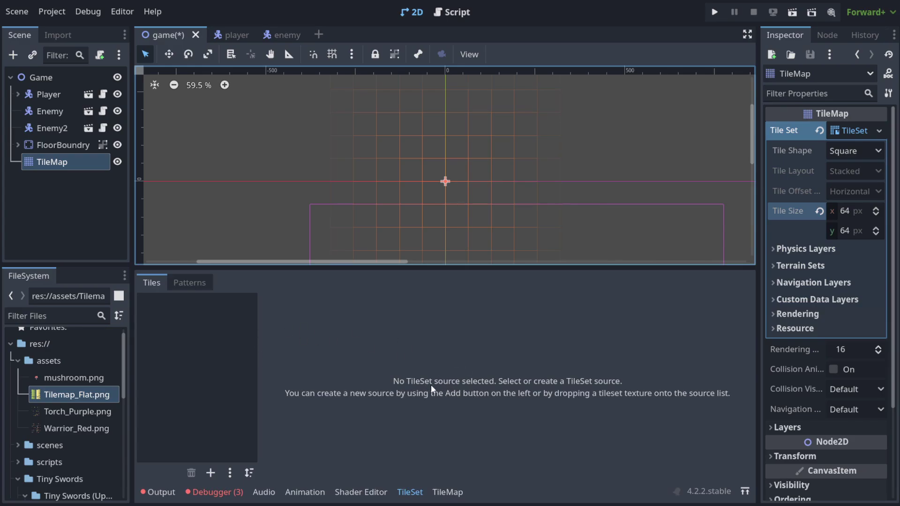
scroll(72, 419, down, 3)
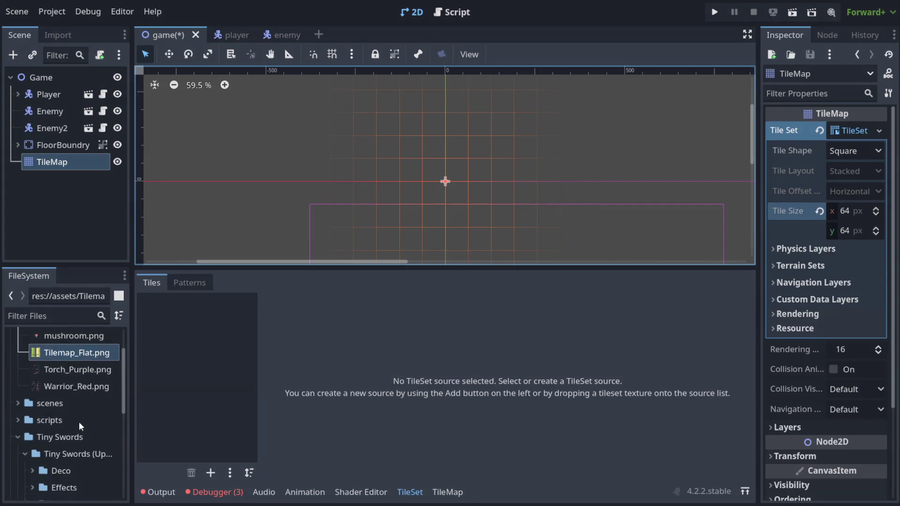
scroll(84, 397, up, 1)
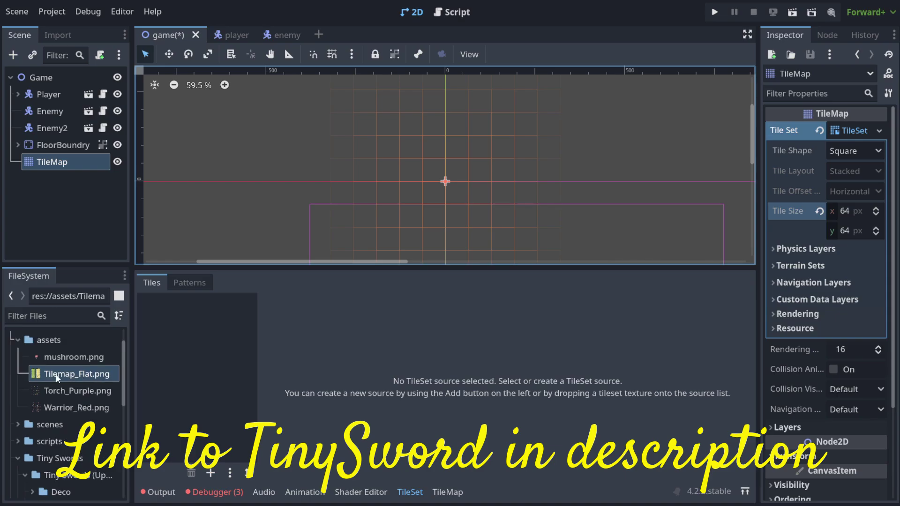
drag(56, 378, 190, 344)
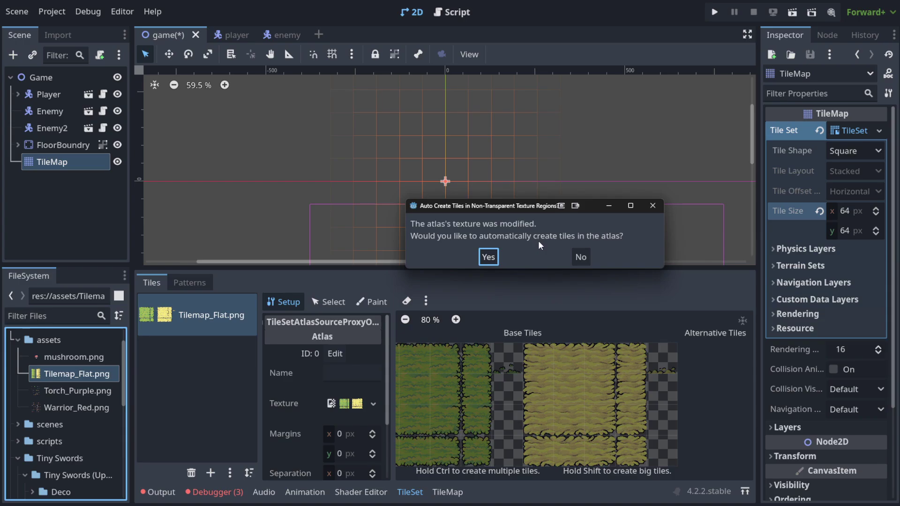
click(578, 258)
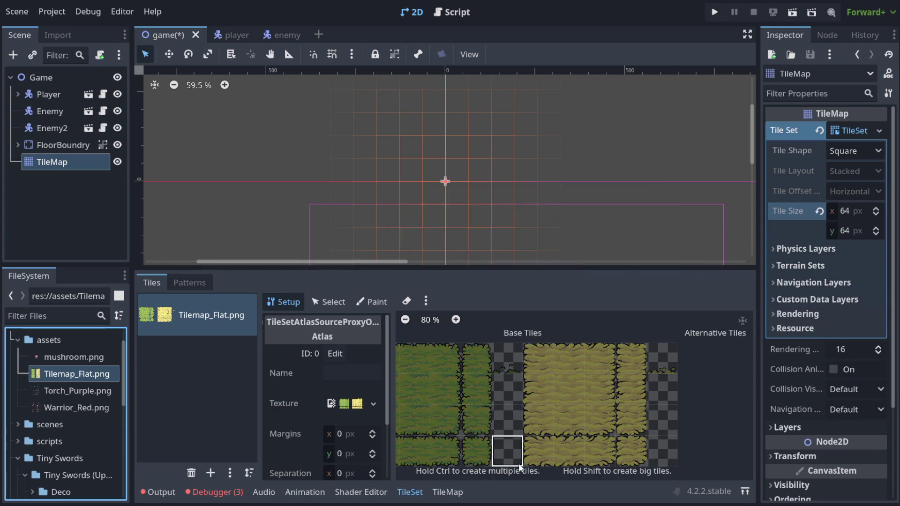
- Create a single tile from the centre of the green grass block in the Tilemap_Flat.png atlas for use in the TileMap
click(447, 492)
click(410, 492)
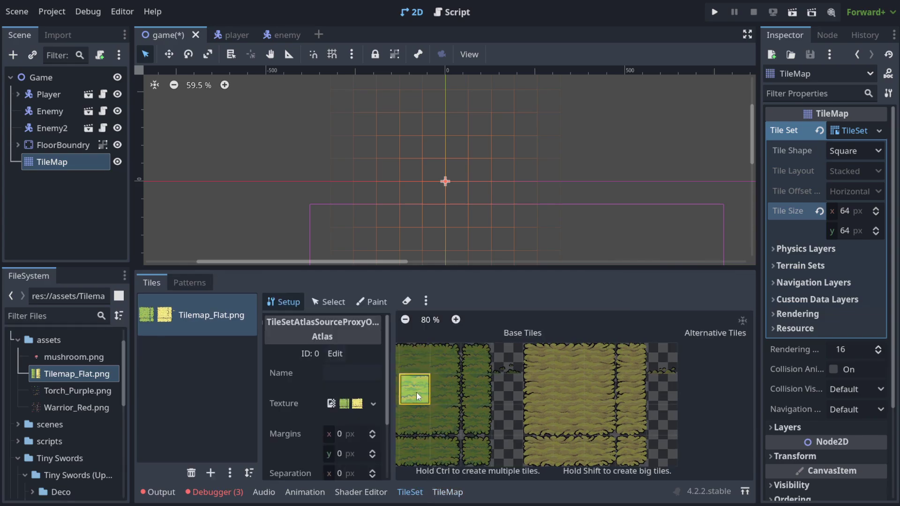
click(447, 492)
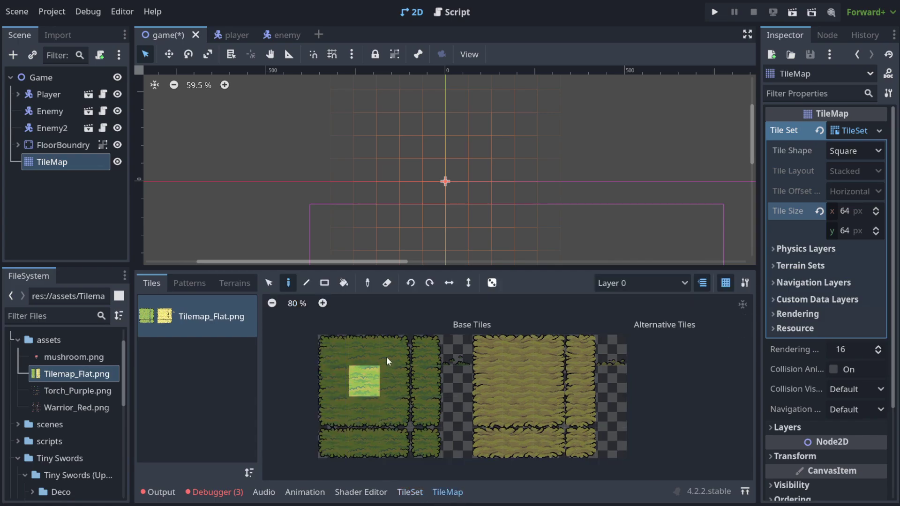
- Paint two adjoining rows of the centre grass tile just below the scene origin
click(368, 387)
mouse_move(500, 227)
mouse_down()
mouse_move(476, 223)
mouse_move(477, 242)
mouse_move(532, 235)
mouse_up()
drag(463, 217, 594, 216)
click(457, 239)
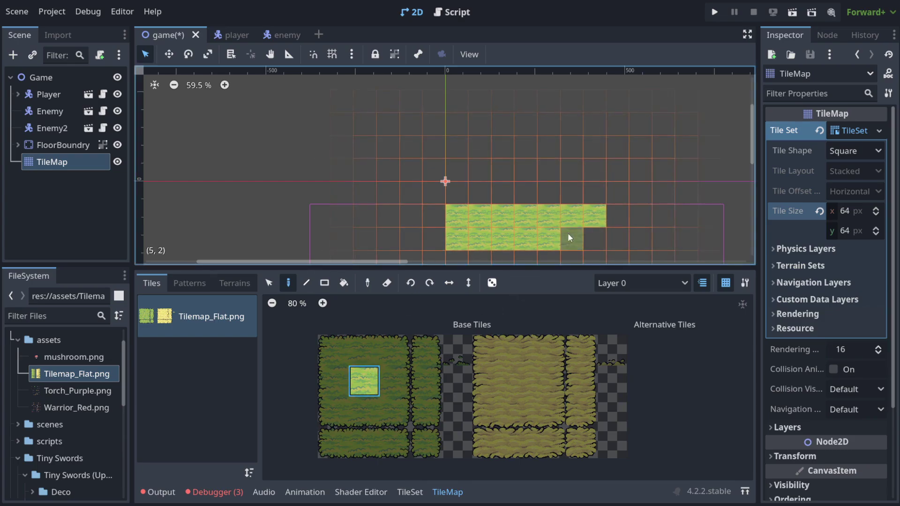
- Undo the latest tile strokes and erase the remaining grass tiles from the map
key(ctrl+z)
key(ctrl+z)
key(ctrl+z)
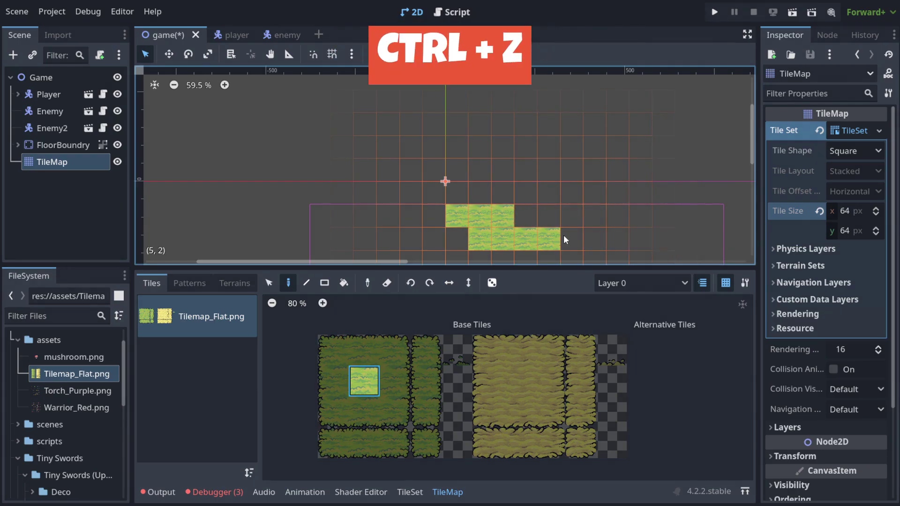
mouse_move(509, 216)
right_down()
mouse_move(455, 212)
mouse_move(538, 225)
right_up()
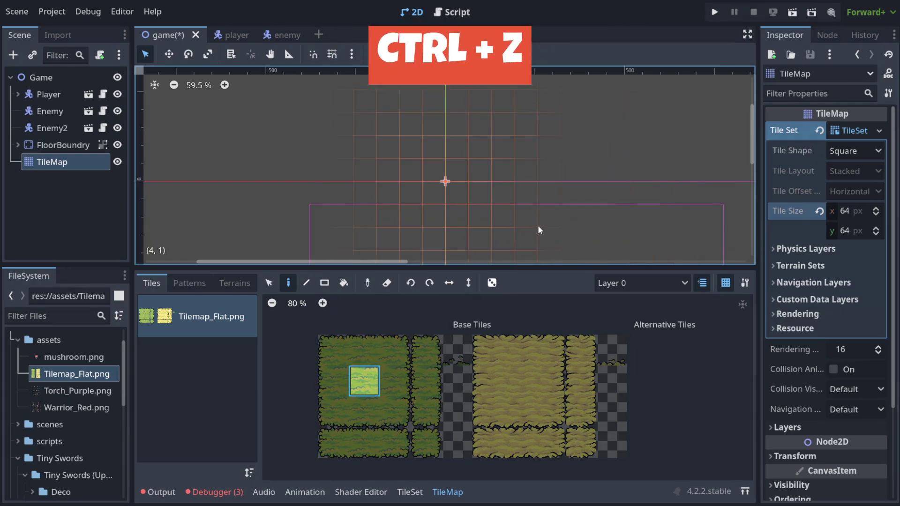
- Create tiles in all non-transparent texture regions of the Tilemap_Flat.png atlas
click(410, 492)
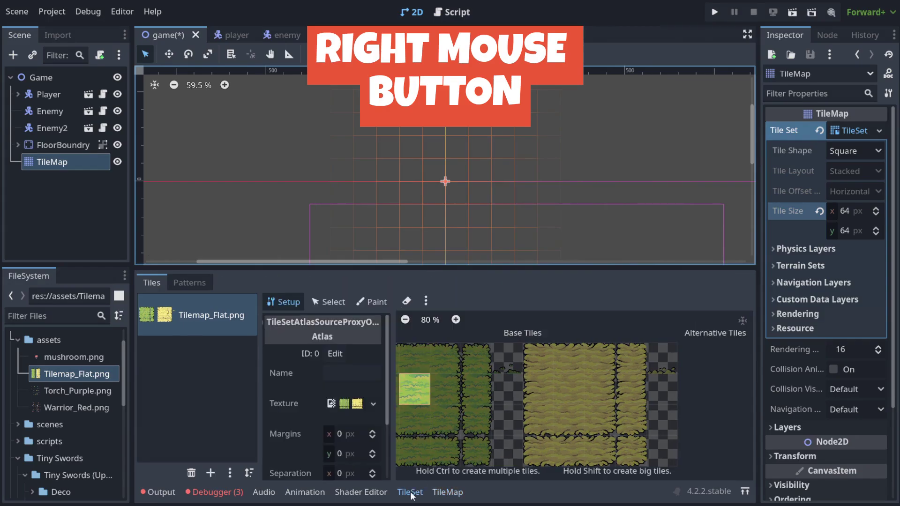
click(224, 324)
click(426, 300)
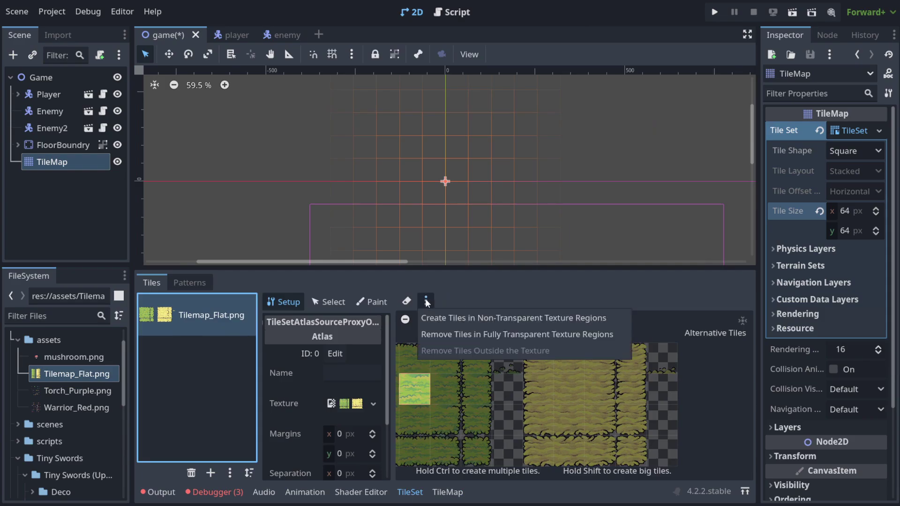
click(519, 319)
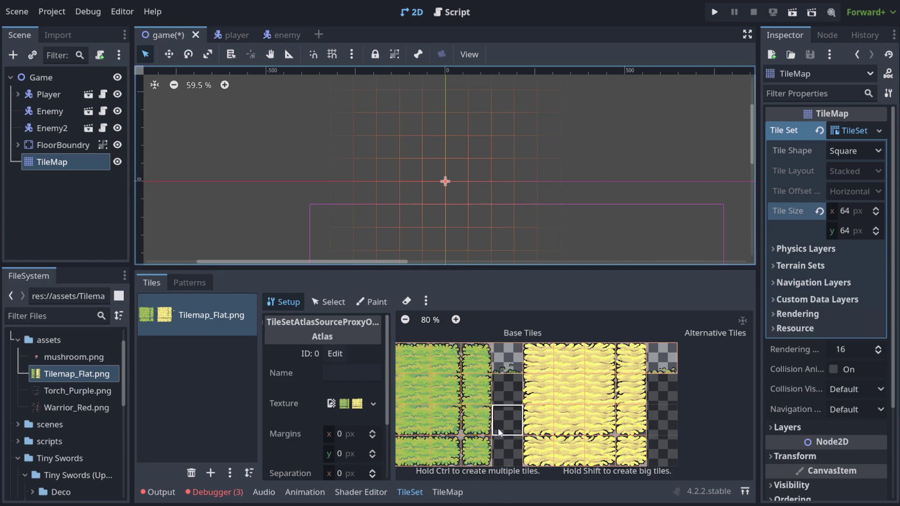
click(454, 494)
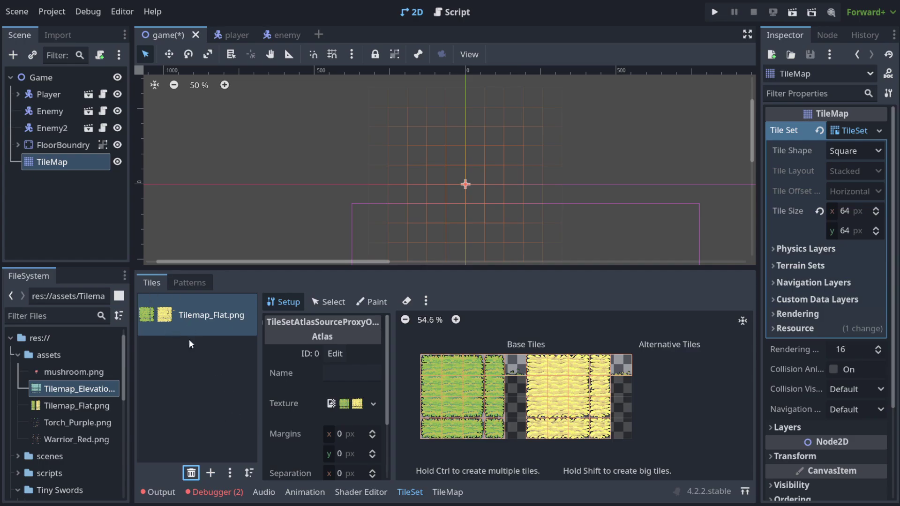
- Add the Tilemap_Elevation texture to the TileSet as a second atlas source with automatically created tiles, staying in Setup mode
drag(75, 389, 200, 356)
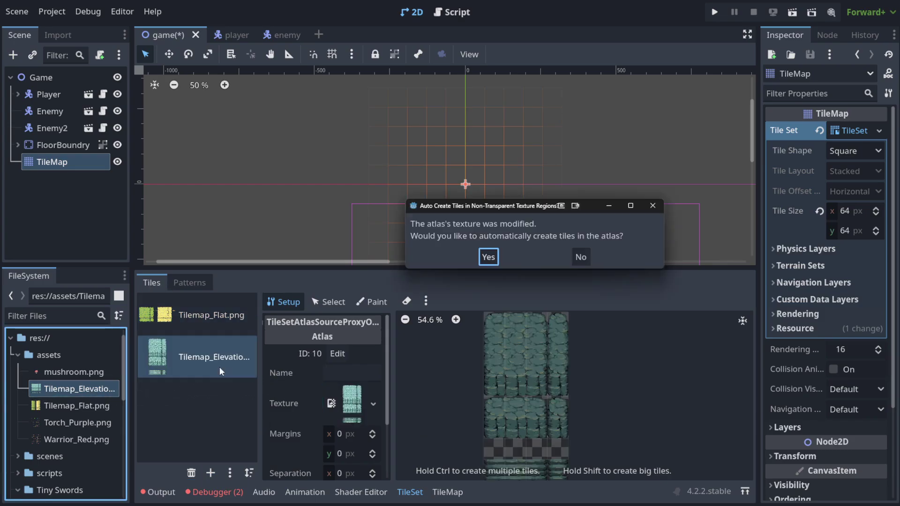
click(489, 257)
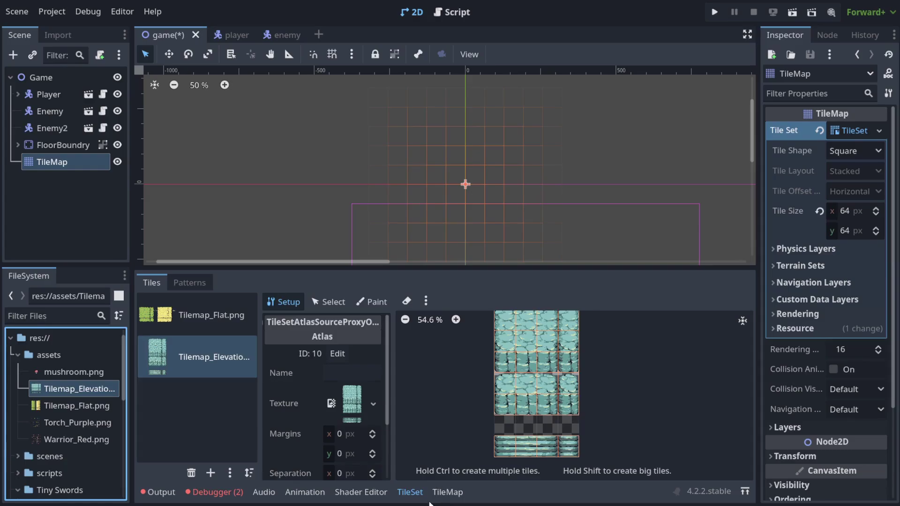
click(409, 493)
click(408, 493)
click(278, 300)
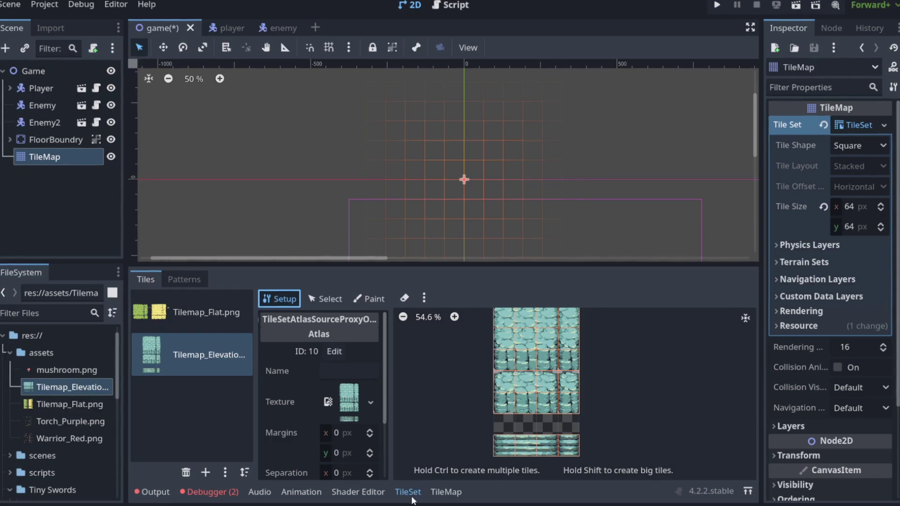
- Compare the flat and elevation tile sources in the TileMap and TileSet editors, and examine the elevation atlas
click(445, 493)
scroll(513, 331, down, 2)
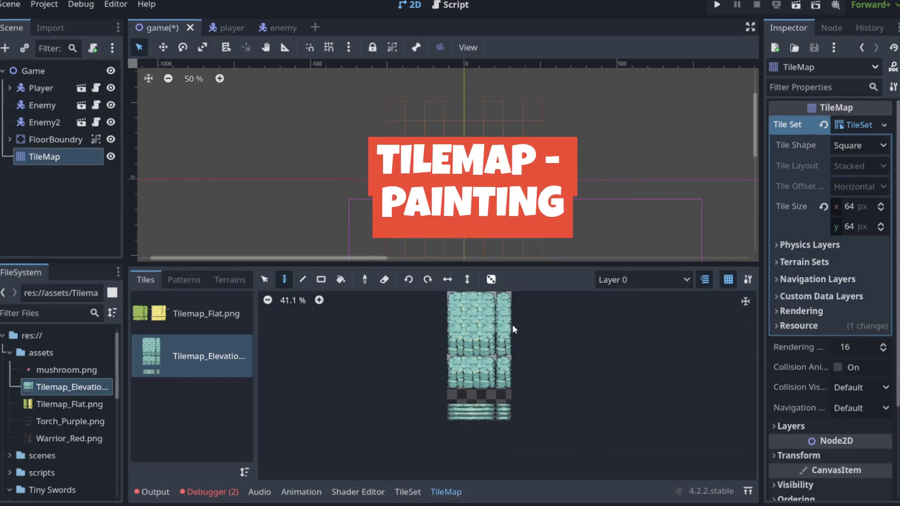
click(209, 313)
click(209, 356)
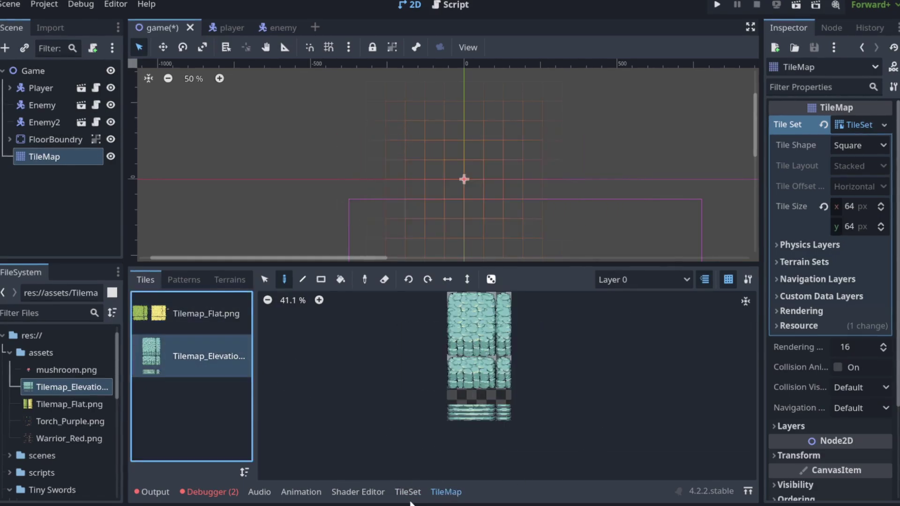
click(408, 492)
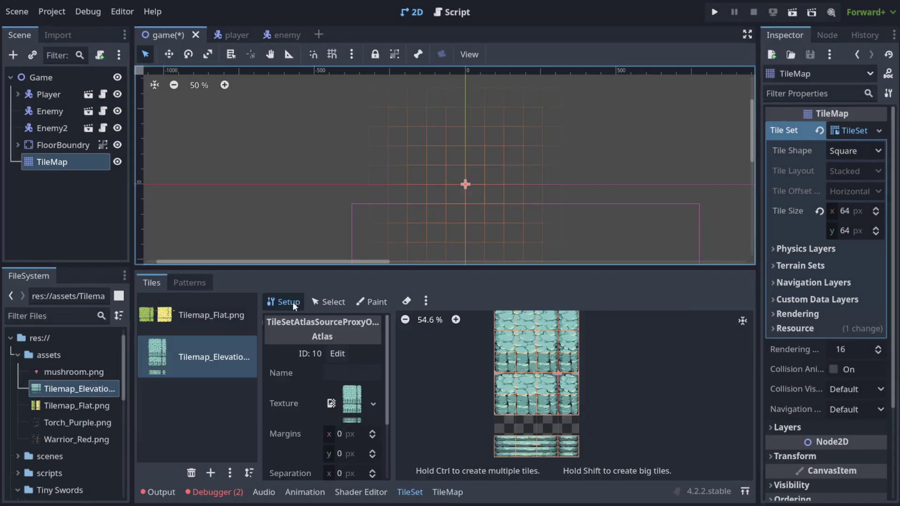
scroll(307, 361, down, 3)
scroll(310, 367, up, 3)
scroll(507, 330, down, 2)
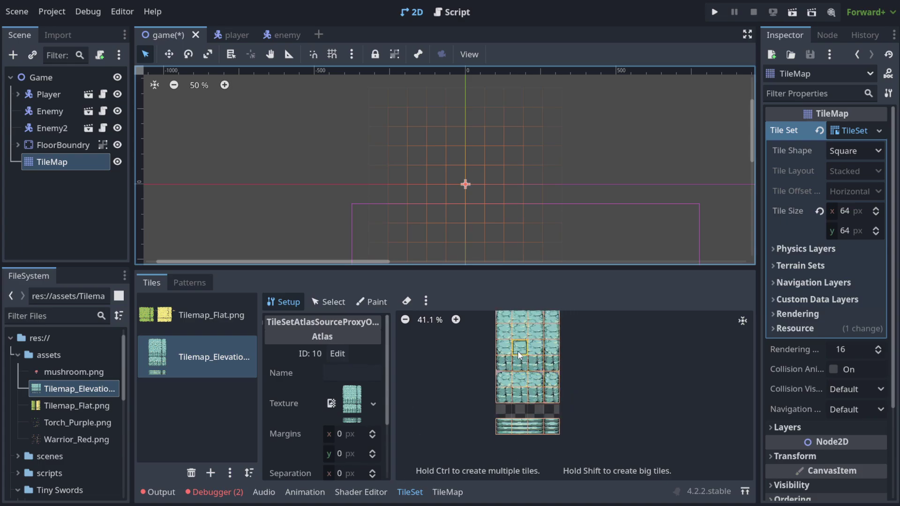
scroll(522, 360, up, 1)
- Expand the TileSet's Physics Layers and view the Tilemap_Flat.png source in both the TileSet and TileMap editors
click(802, 249)
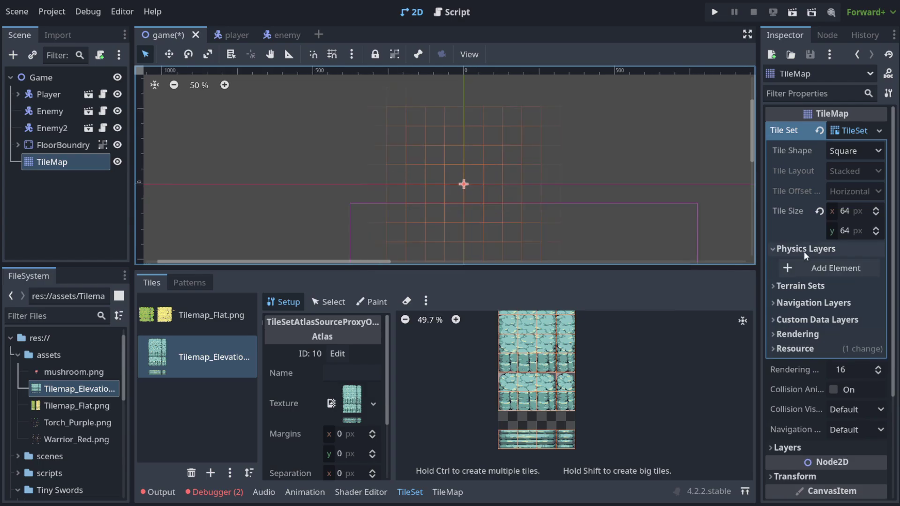
click(191, 315)
scroll(476, 343, up, 3)
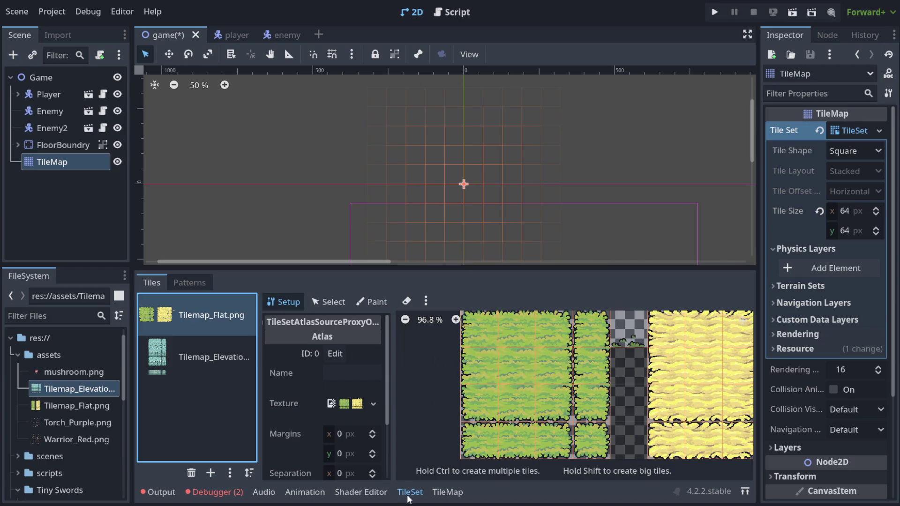
click(448, 494)
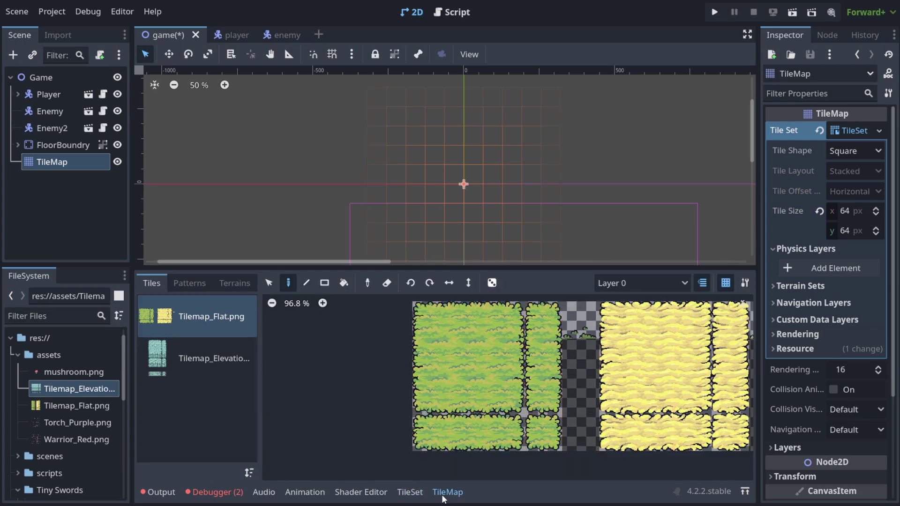
click(409, 492)
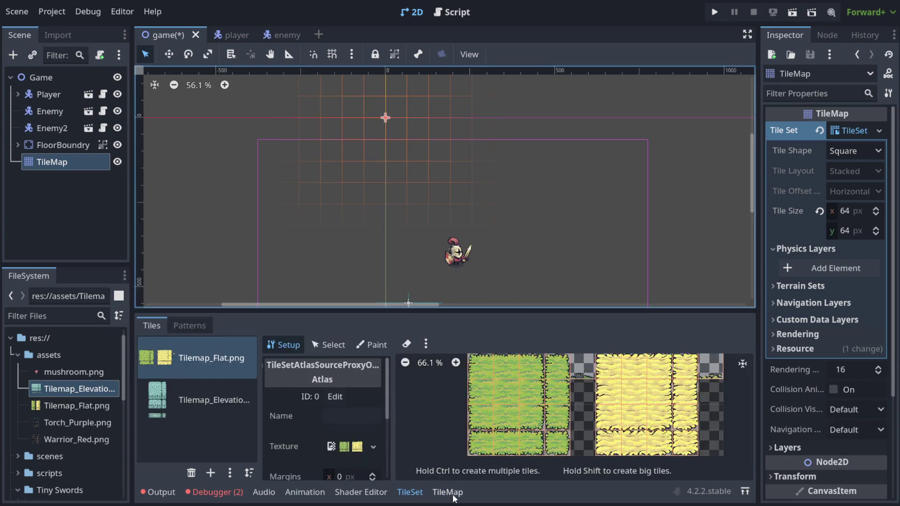
- Paint a freehand patch of the centre green grass tile under and around the player in the TileMap
click(455, 495)
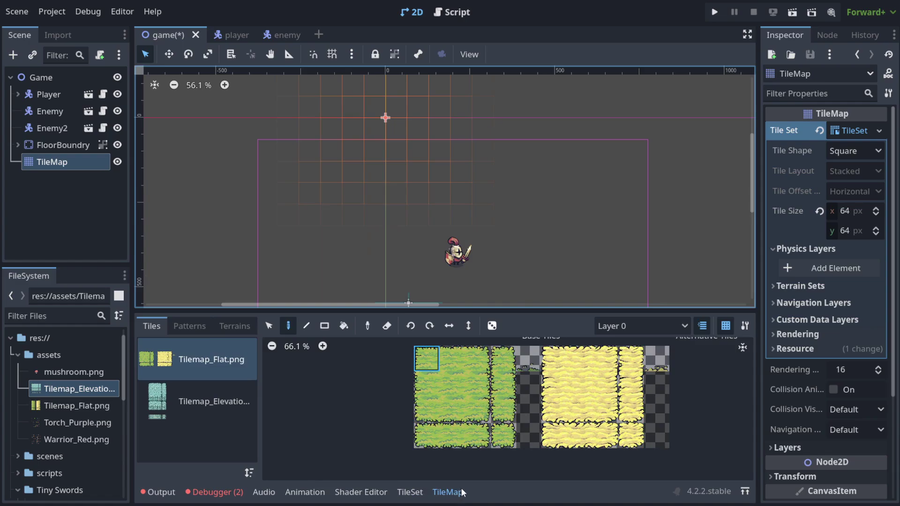
click(448, 381)
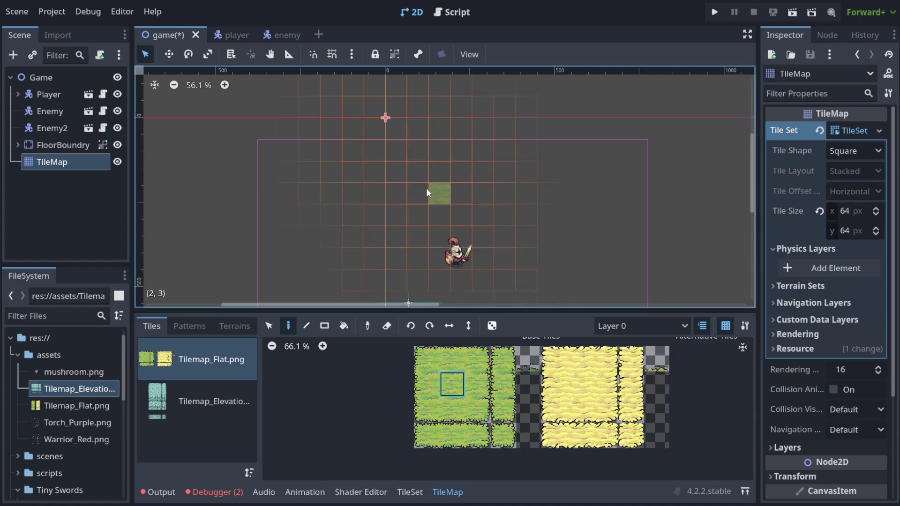
mouse_move(417, 215)
mouse_down()
mouse_move(463, 273)
mouse_move(516, 277)
mouse_move(524, 261)
mouse_move(397, 281)
mouse_up()
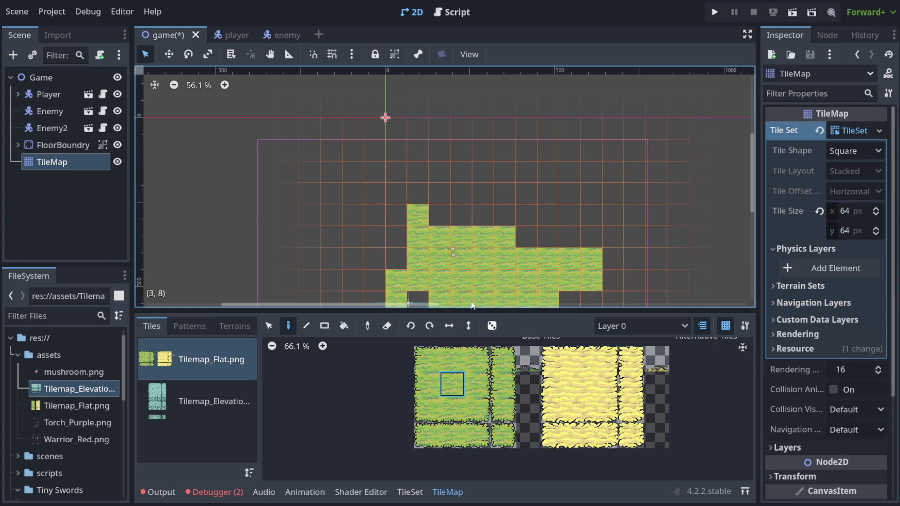
scroll(500, 272, down, 5)
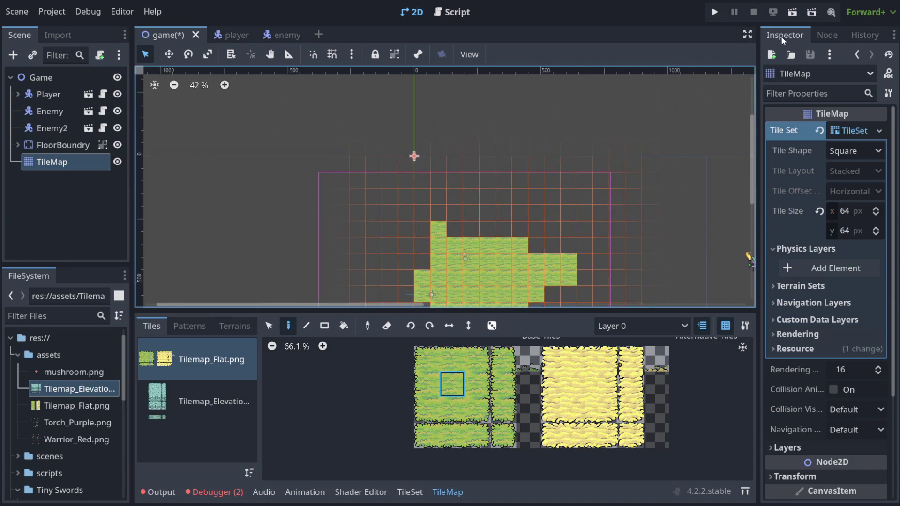
- Run the game to check how the painted grass patch and characters overlap, and close the game window
click(717, 14)
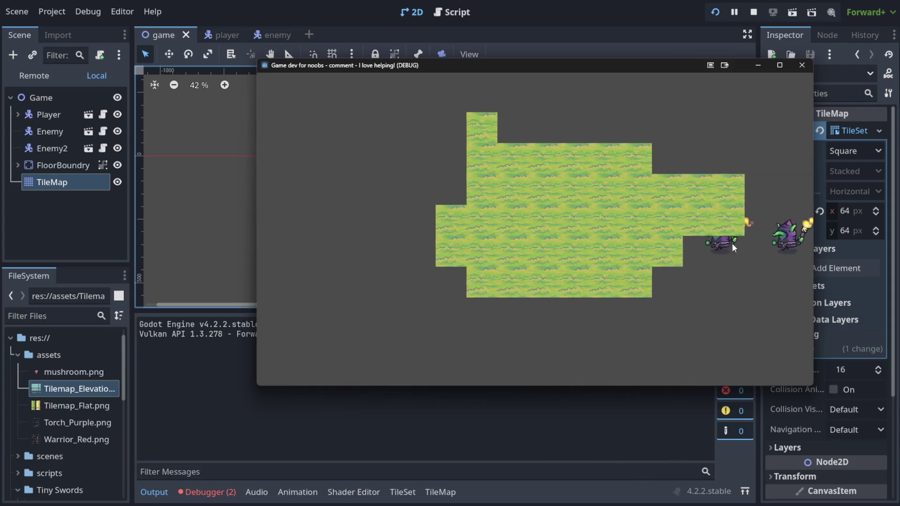
click(802, 66)
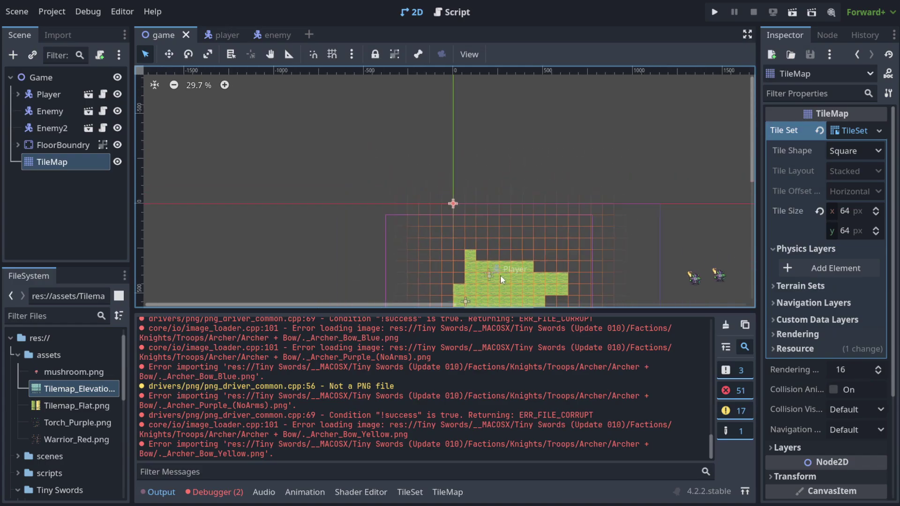
- Review the node order in the scene tree and move TileMap above Player as the first child of Game
scroll(498, 284, up, 4)
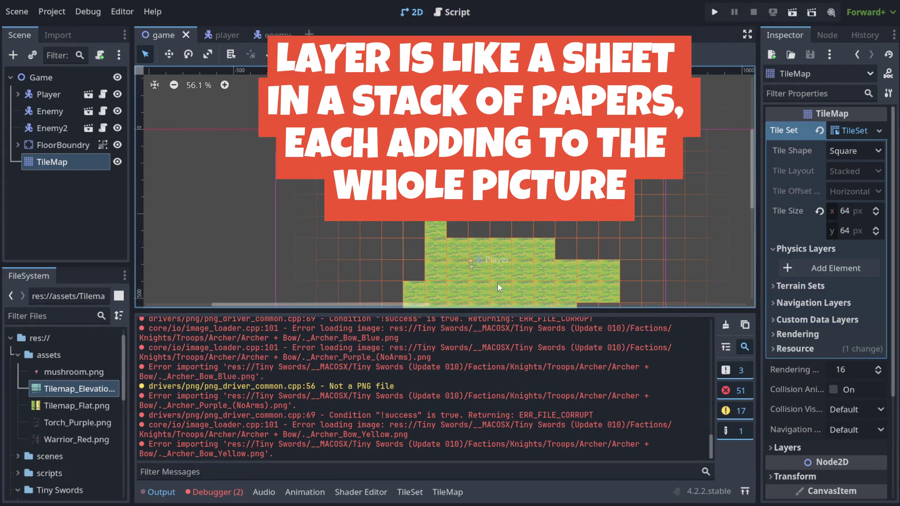
scroll(494, 285, up, 1)
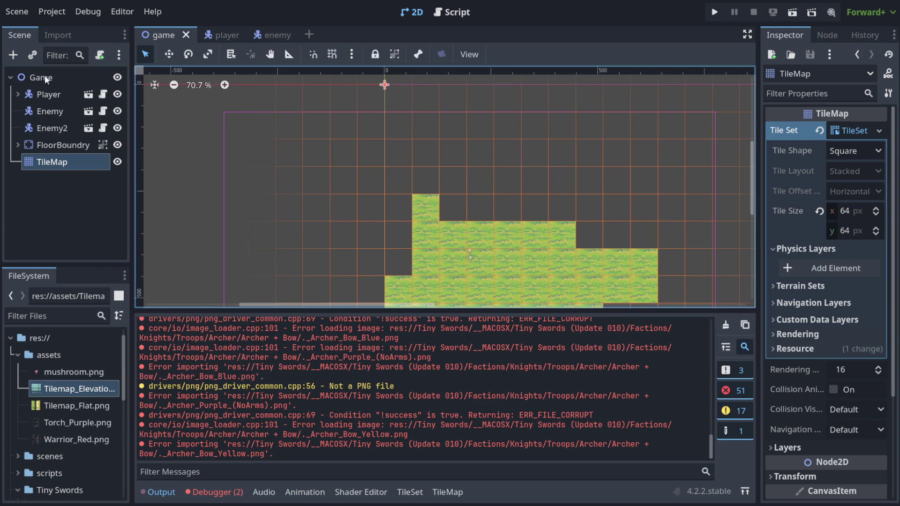
click(47, 76)
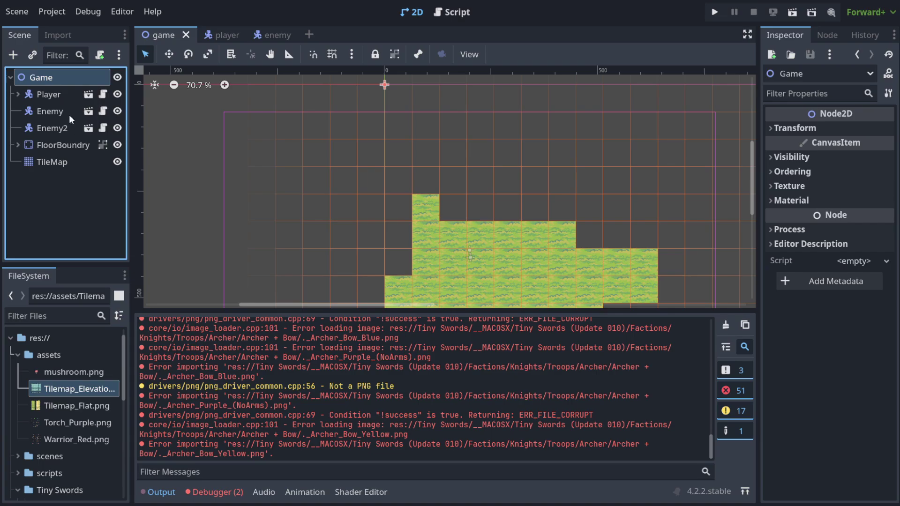
click(53, 95)
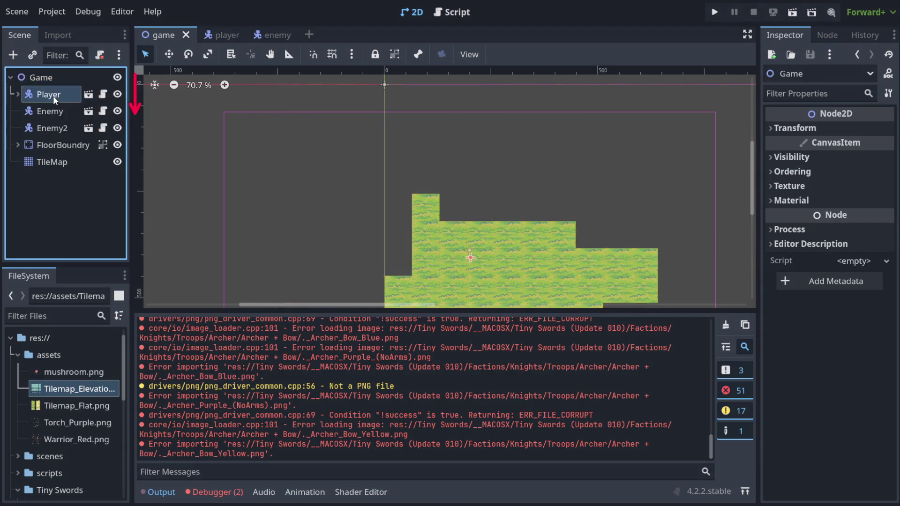
click(52, 112)
click(51, 127)
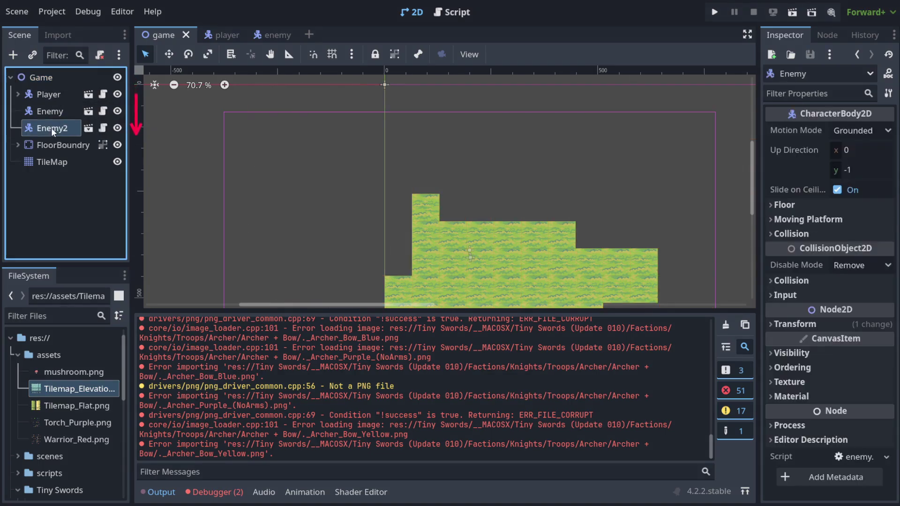
click(55, 146)
click(52, 164)
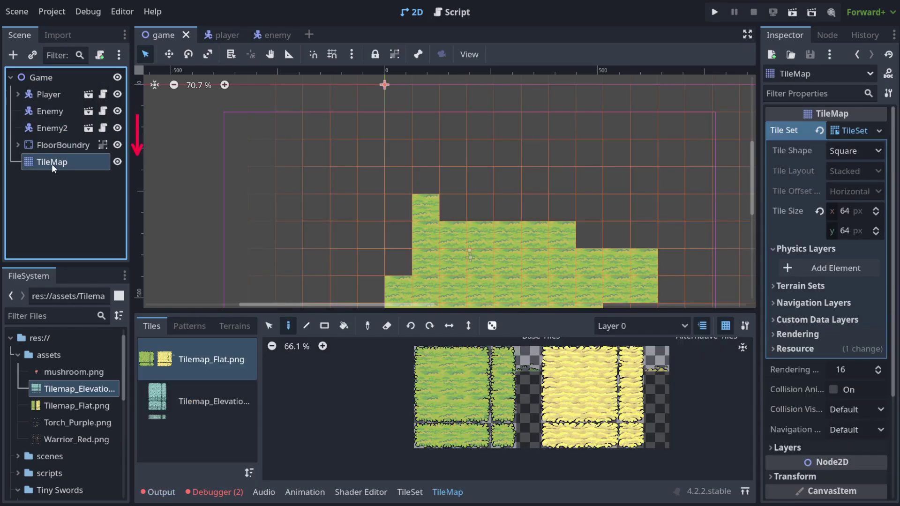
drag(52, 164, 61, 88)
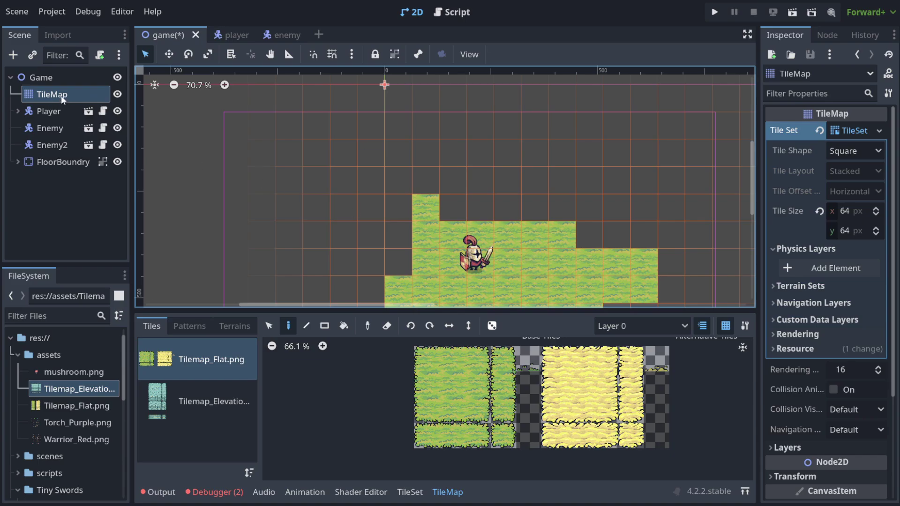
- Run the game, walk the player left and right across the grass patch, and stop the game
click(714, 13)
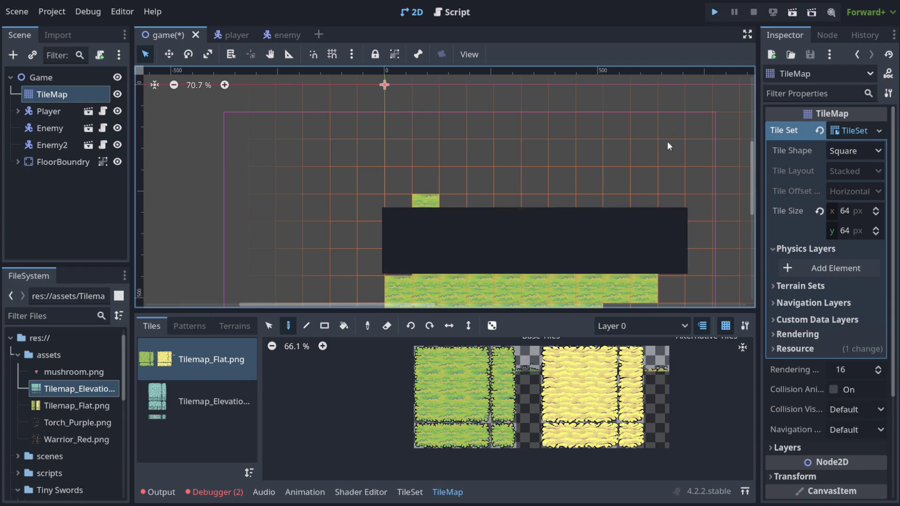
key(Right)
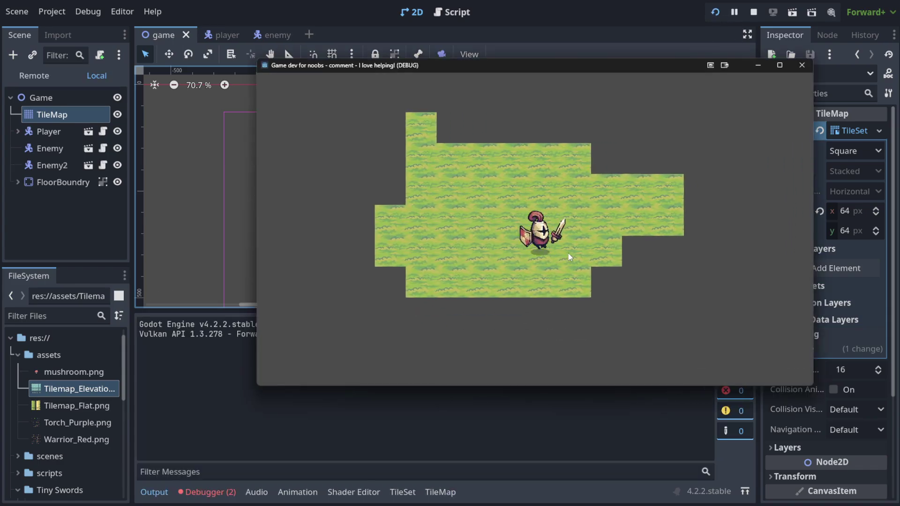
key(Left)
key(Right)
key(Left)
key(Left)
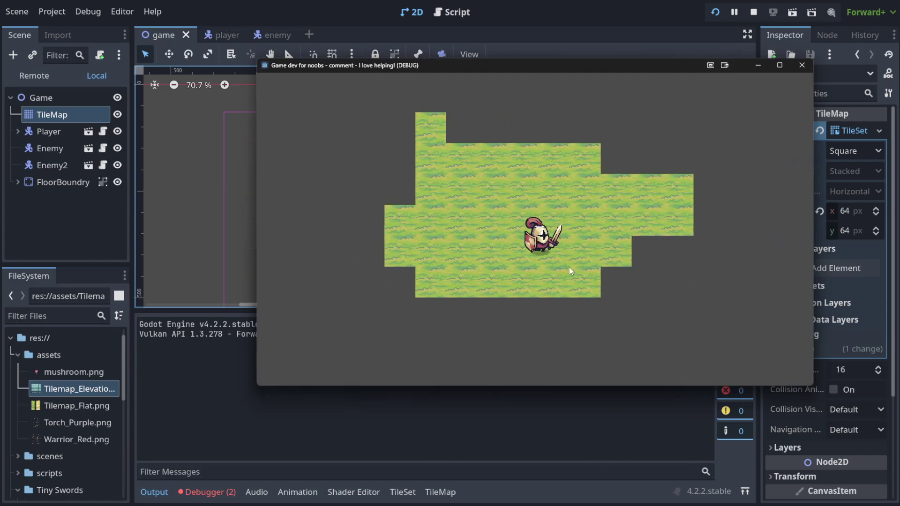
key(Right)
key(F8)
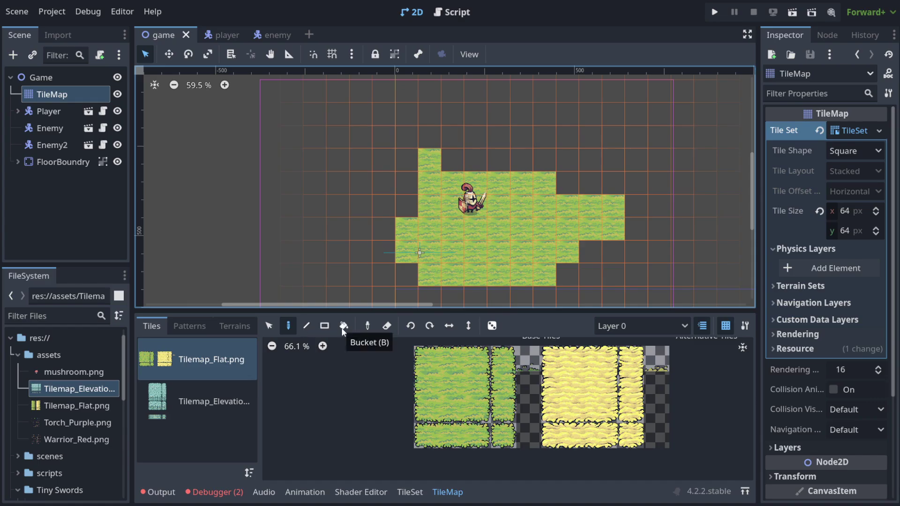
- Try the Line tool by drawing a straight row of grass tiles above the patch, and undo it
click(306, 326)
click(452, 357)
drag(334, 120, 590, 134)
key(ctrl+z)
- Try the Rect tool by drawing a 5 by 5 block of centre grass tiles left of the patch, and undo it
click(323, 326)
click(453, 384)
drag(290, 136, 382, 233)
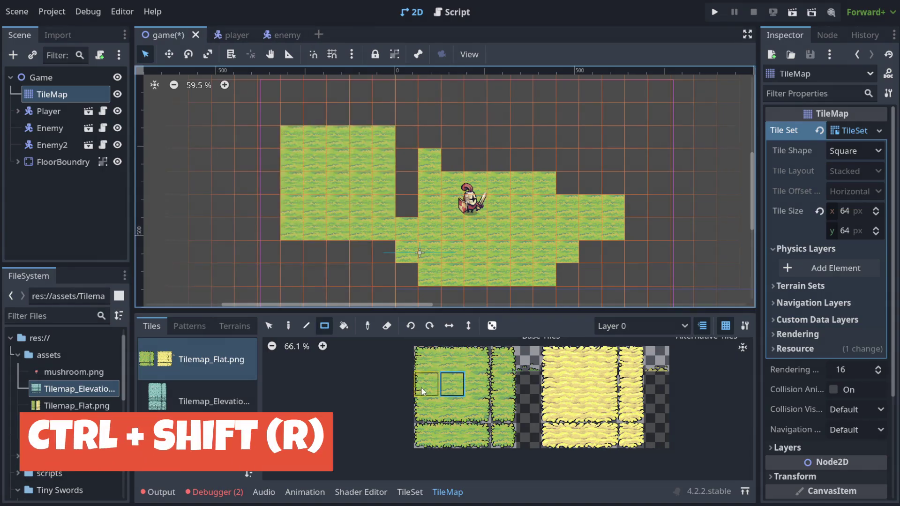
key(ctrl+z)
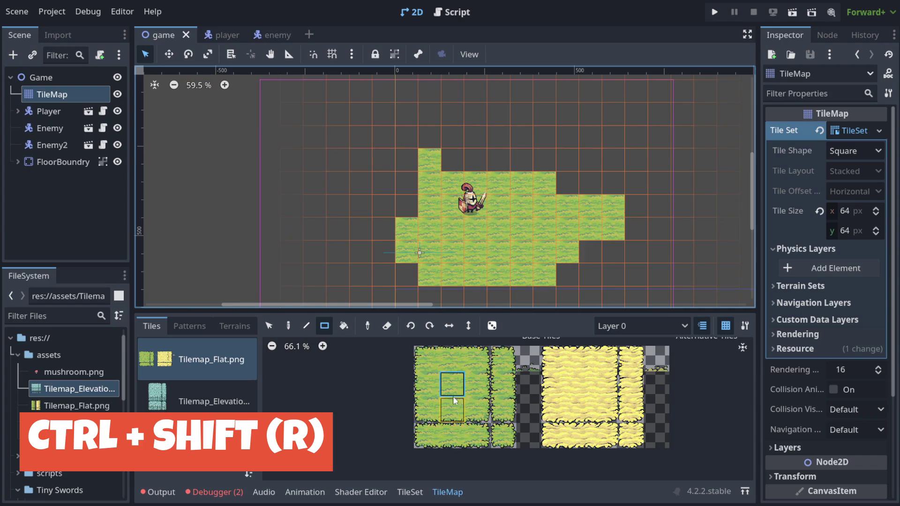
- Draw a 4 by 4 rectangle of centre grass tiles left of the patch, hollow out its inner 2 by 2 tiles and bucket-fill them
click(347, 327)
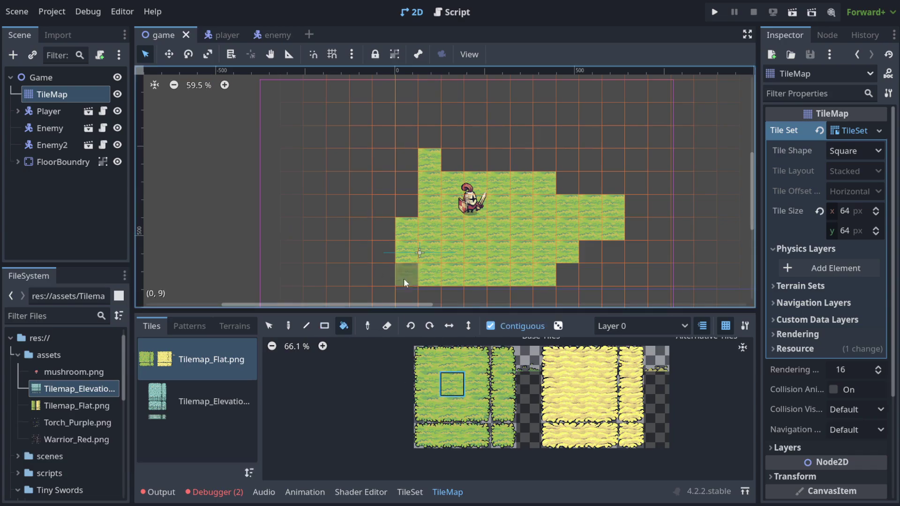
click(324, 326)
drag(287, 132, 371, 201)
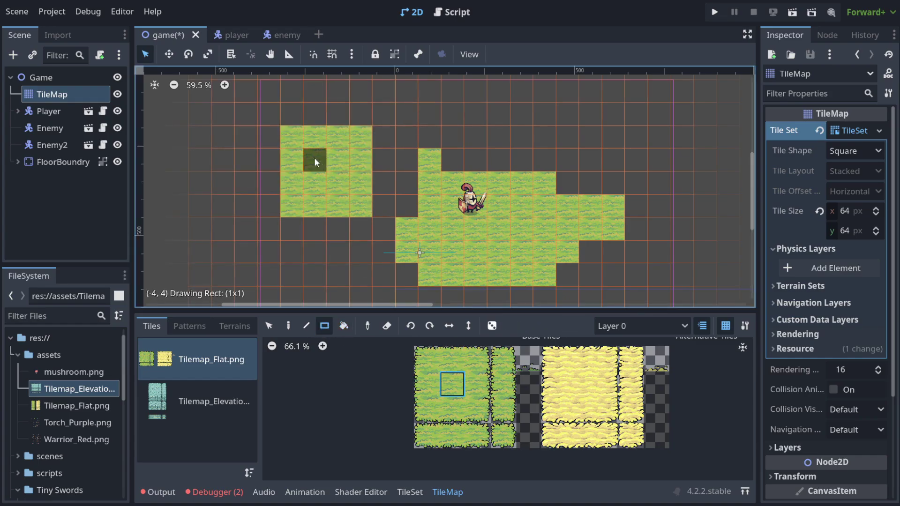
click(343, 327)
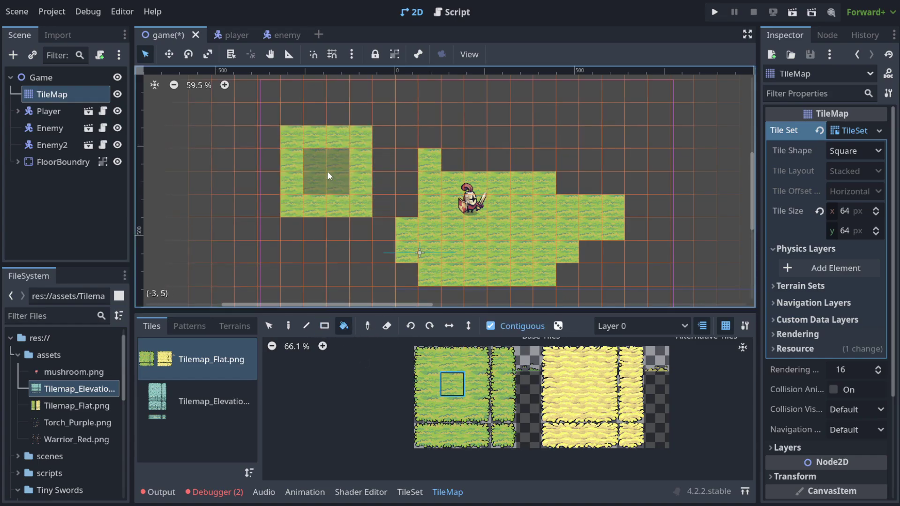
click(328, 176)
- Add a grass border row above the rectangle, using the top-left corner tile, four top-edge tiles and the top-right corner tile
click(288, 326)
click(426, 358)
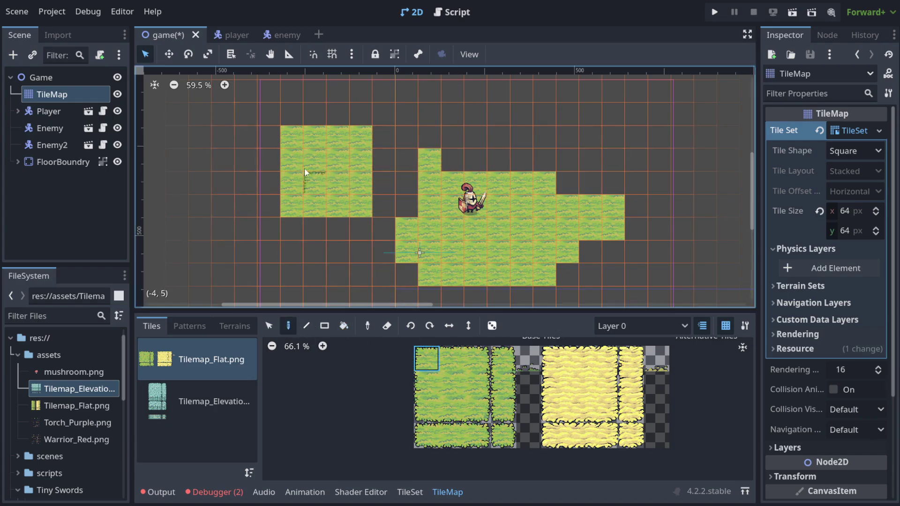
click(274, 120)
click(449, 359)
drag(292, 114, 338, 114)
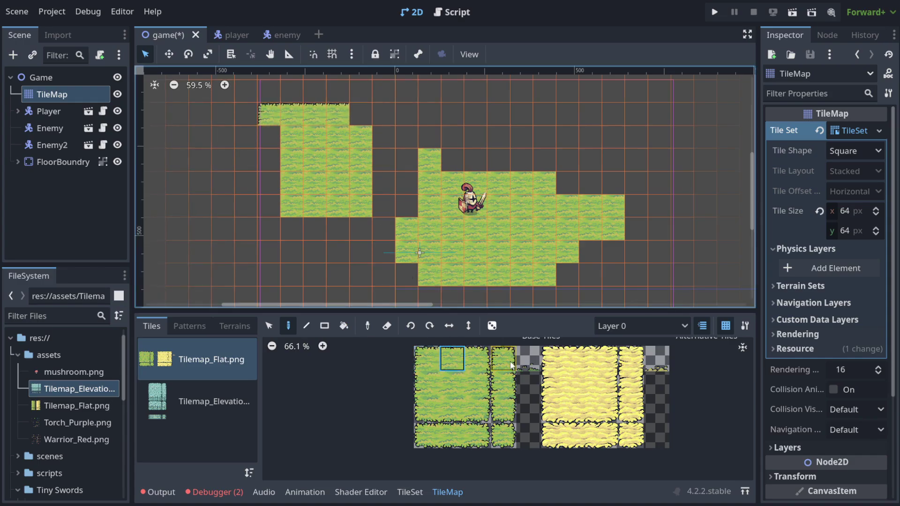
click(477, 358)
click(384, 114)
click(451, 358)
click(361, 114)
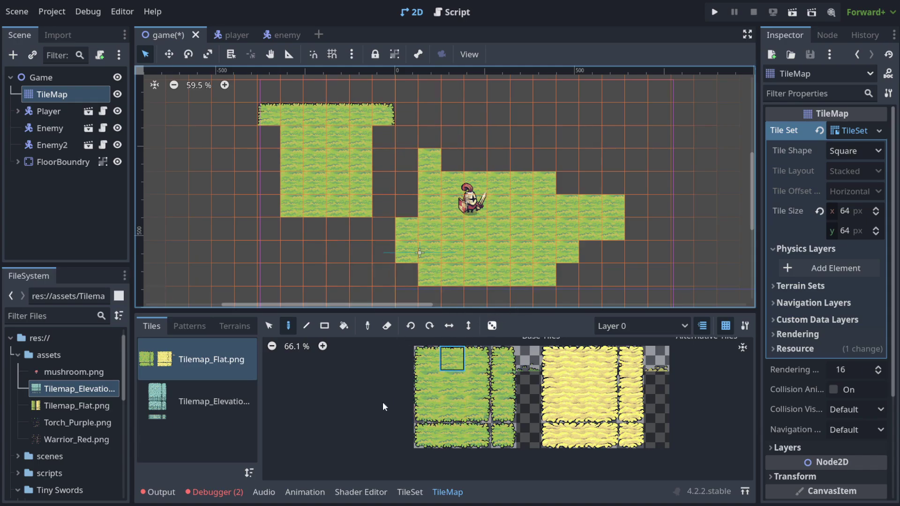
- Complete the grass block to 6 by 7 tiles, filling its interior and bordering the right, bottom and left sides with edge and corner tiles
click(474, 377)
drag(386, 134, 388, 232)
click(452, 408)
click(383, 251)
click(452, 384)
shift+drag(284, 227, 284, 226)
ctrl+click(289, 177)
mouse_move(270, 137)
shift+mouse_down()
mouse_move(268, 251)
mouse_move(354, 254)
shift+mouse_up()
click(426, 410)
click(451, 410)
- Select the whole 6 by 7 bordered grass block, copy it and paste it into the TileMap's saved patterns
scroll(404, 255, down, 1)
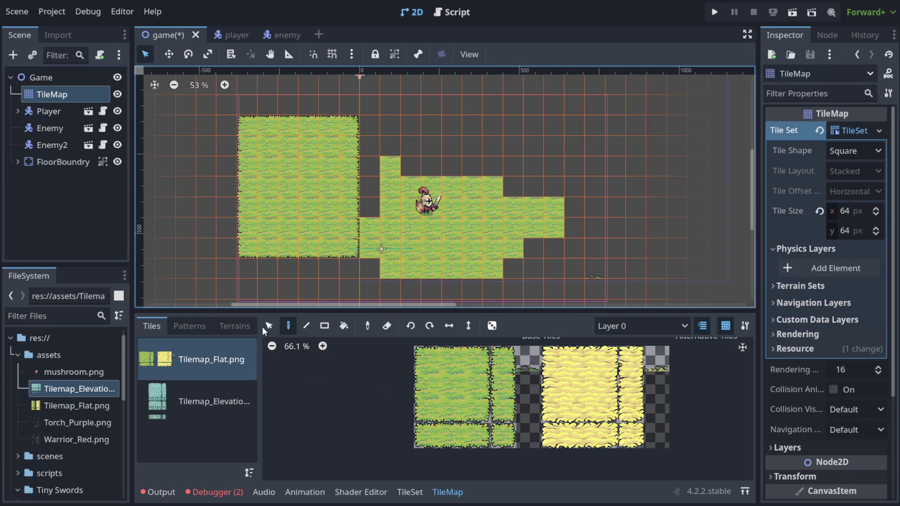
click(268, 326)
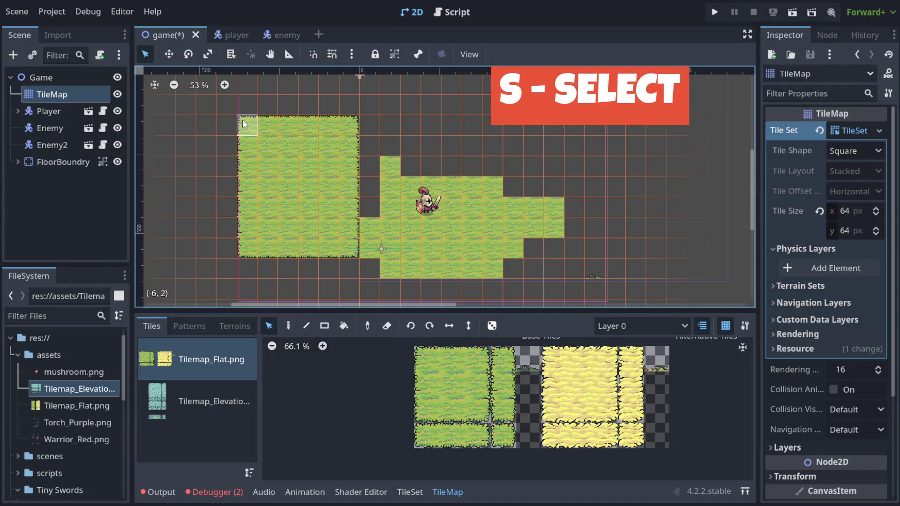
drag(243, 120, 349, 246)
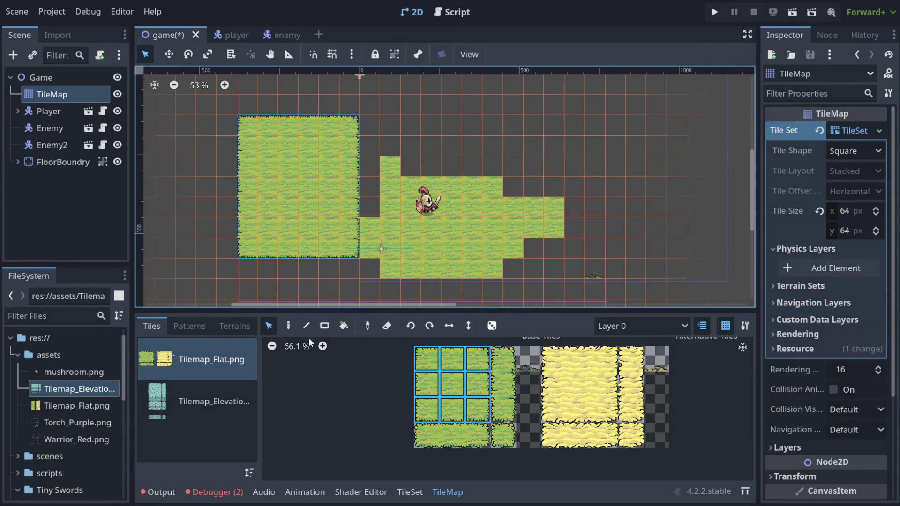
key(ctrl+c)
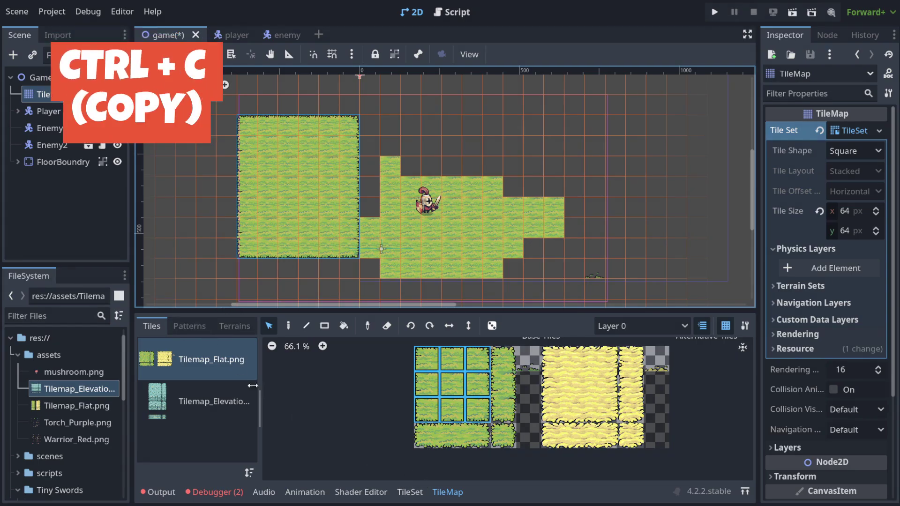
click(209, 328)
click(282, 385)
key(ctrl+v)
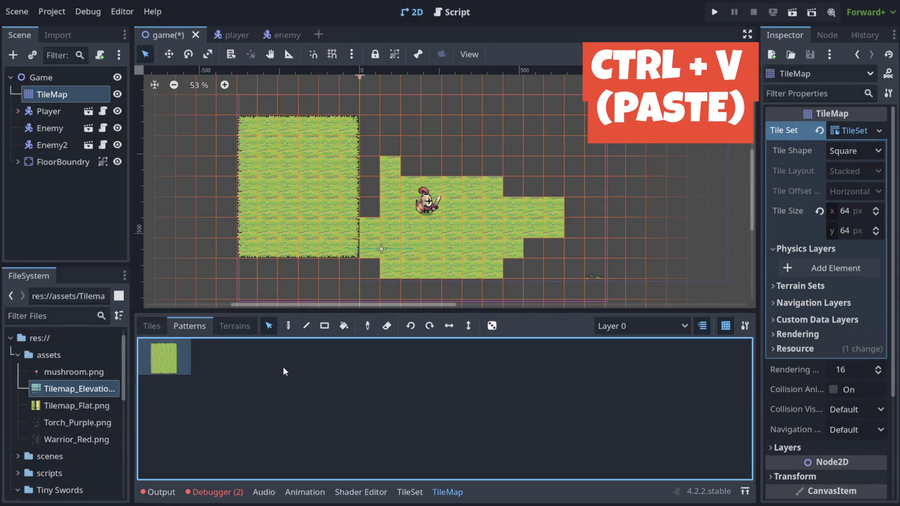
- View the saved patterns in the TileSet editor and return to the TileMap editor
click(410, 492)
click(194, 329)
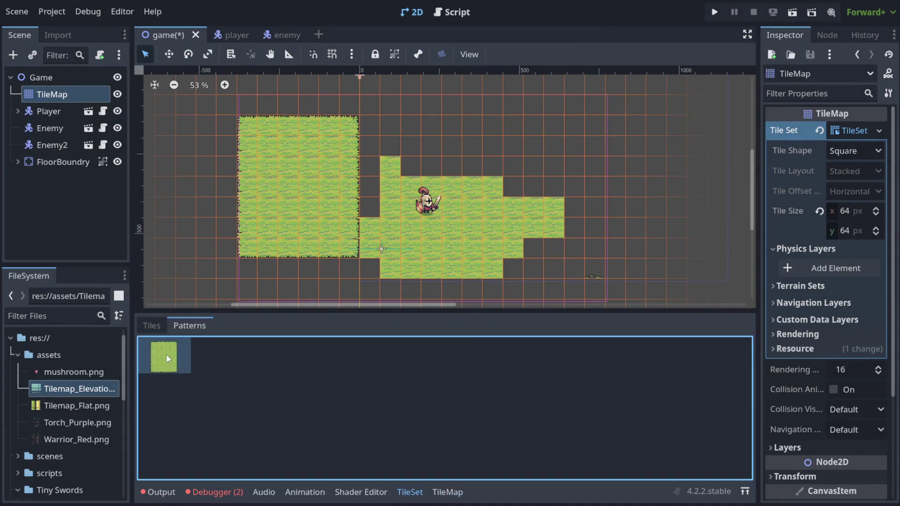
click(447, 492)
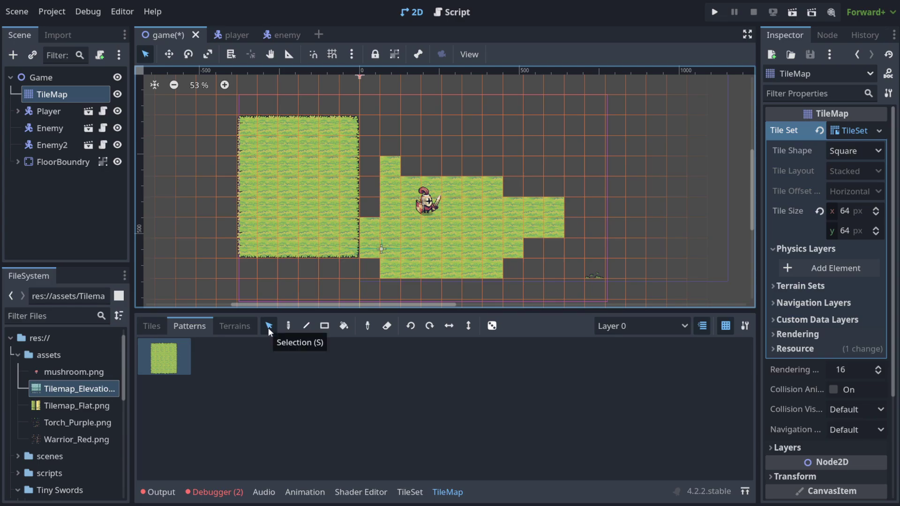
- Try stamping the grass block pattern onto the right side of the central grass patch, undo it and deselect the pattern
click(288, 325)
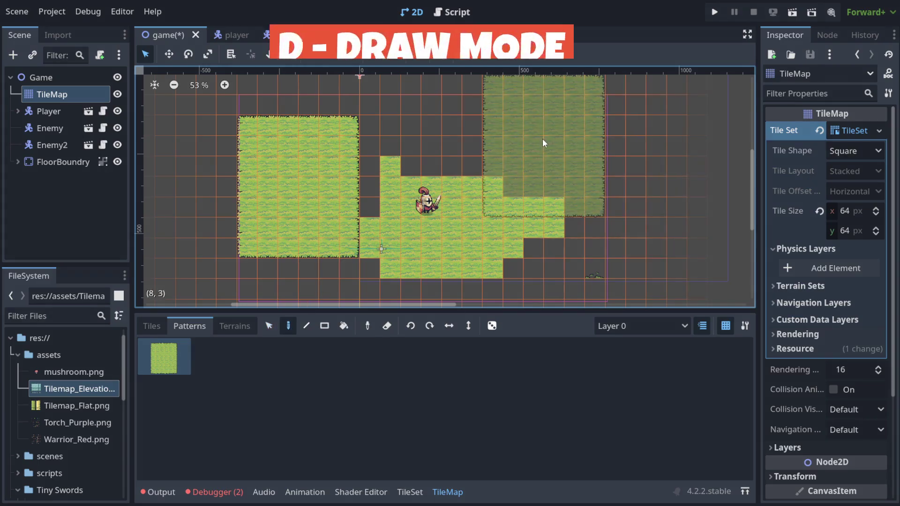
click(600, 190)
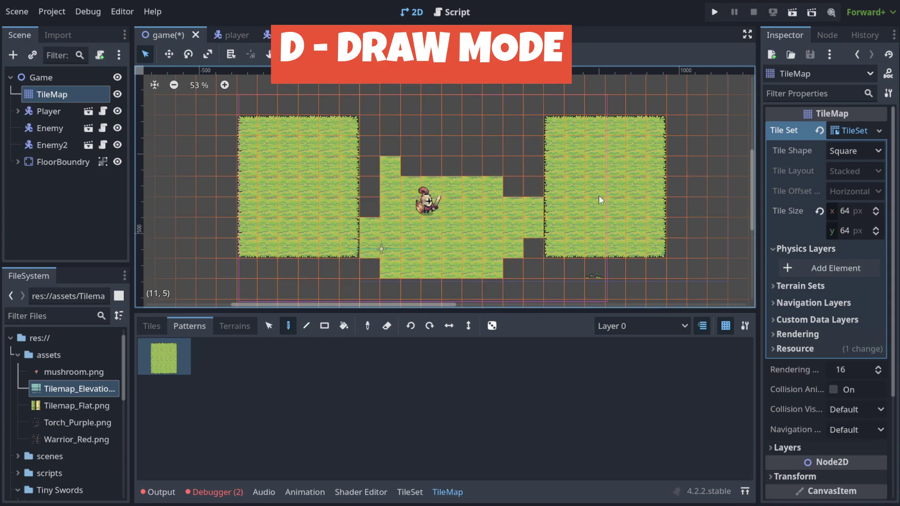
key(ctrl+z)
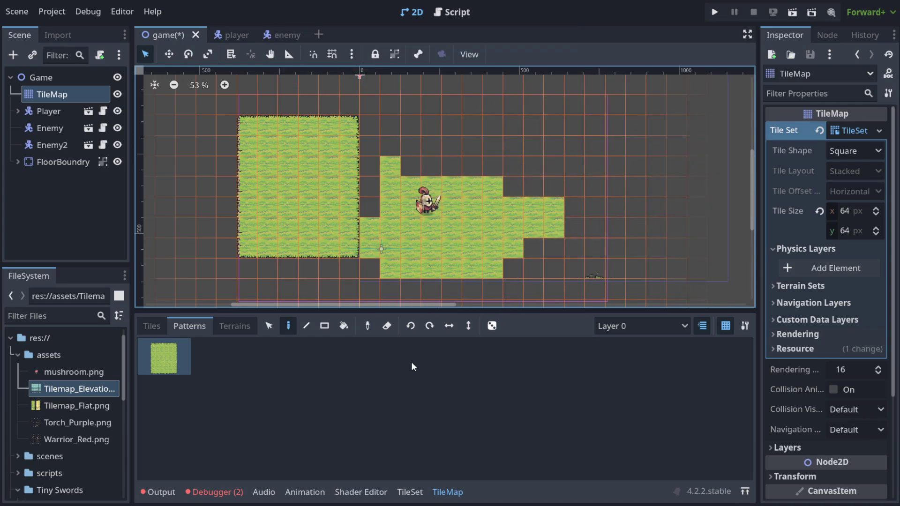
click(265, 356)
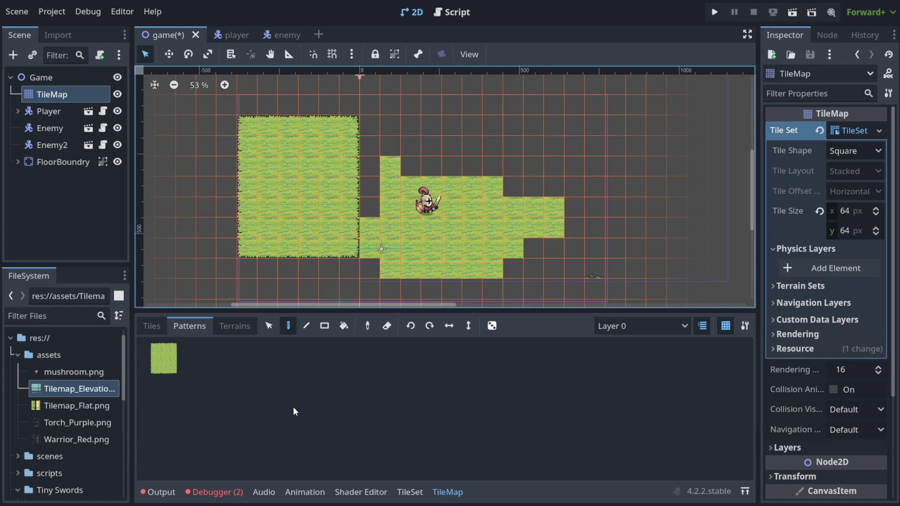
- Add a terrain set to the TileSet and create a first terrain in it
click(237, 330)
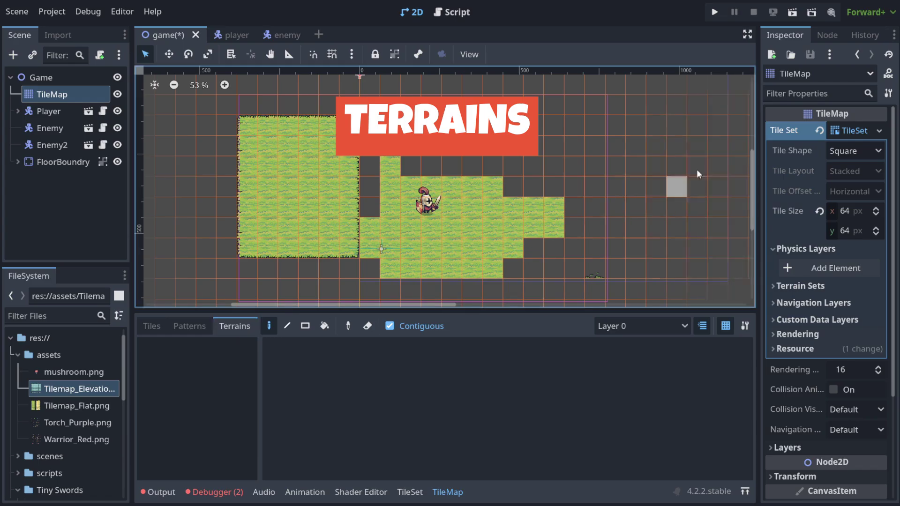
click(842, 288)
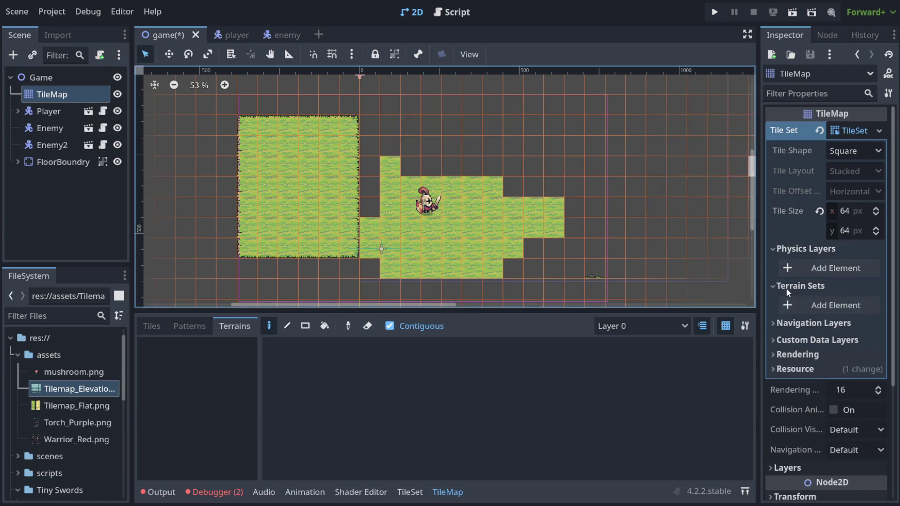
click(839, 306)
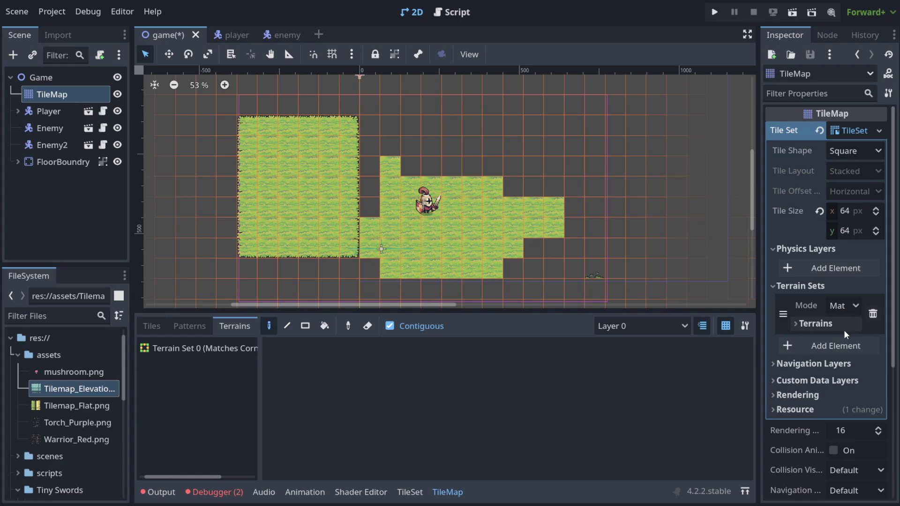
click(841, 328)
click(824, 343)
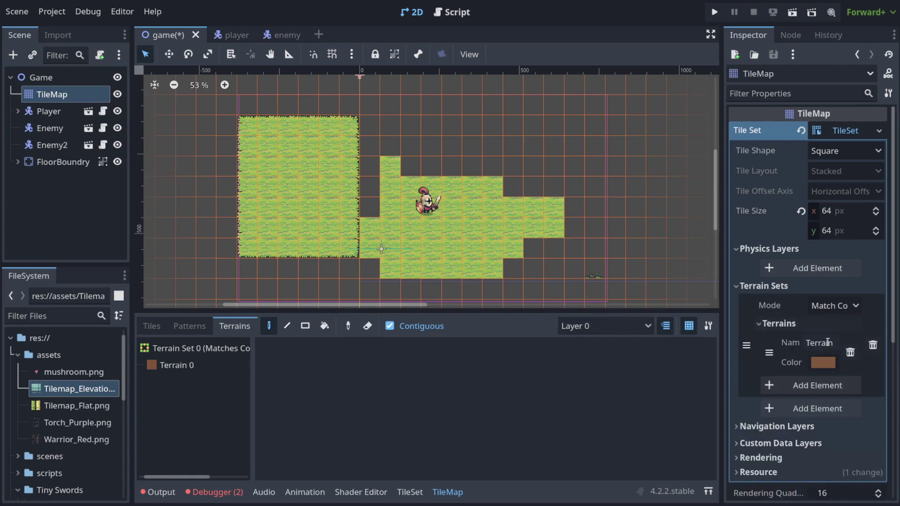
- Name the first terrain Grass
click(831, 347)
key(ctrl+a)
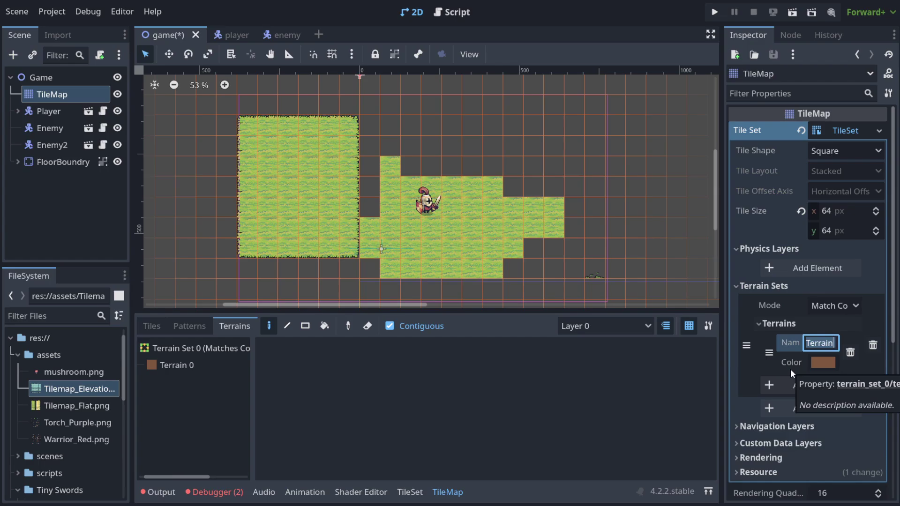
text(Gass)
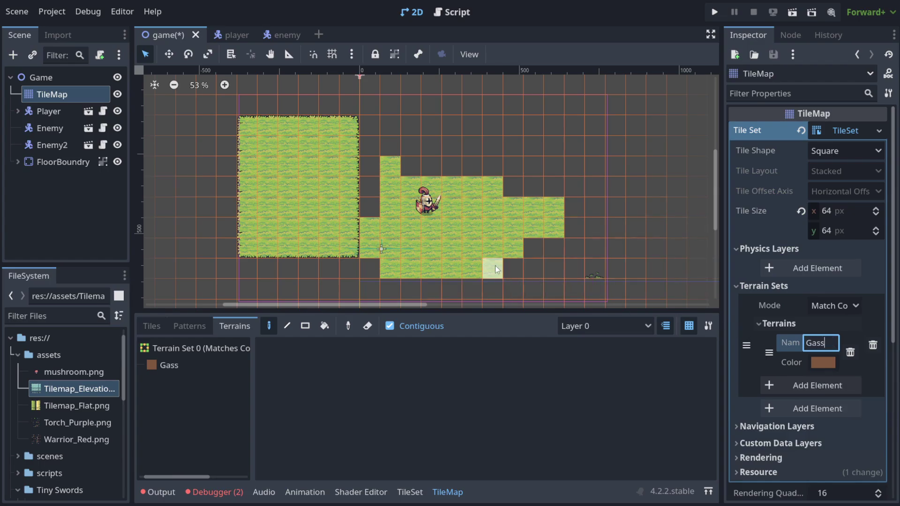
key(BackSpace)
key(BackSpace)
key(BackSpace)
text(rass)
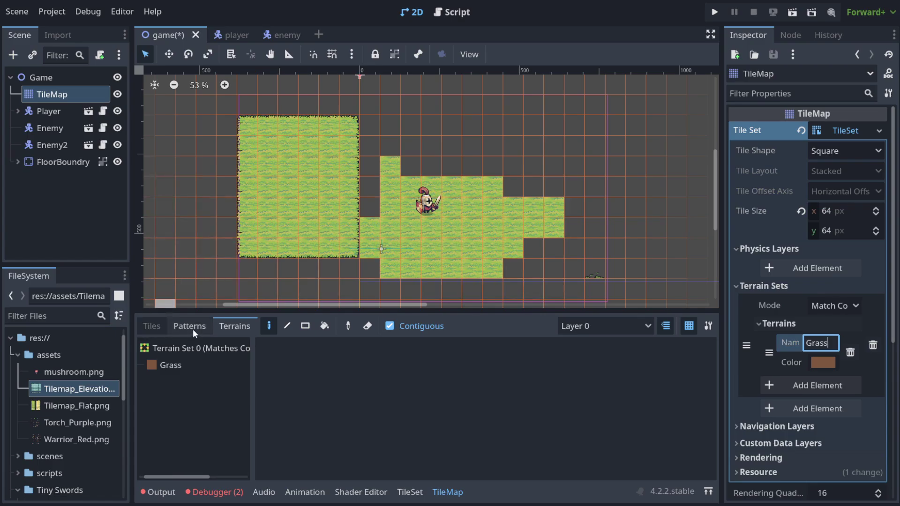
- Set up terrain painting on Tilemap_Flat.png in the TileSet editor, using the Terrains property, Terrain Set 0 and the Grass terrain
click(411, 492)
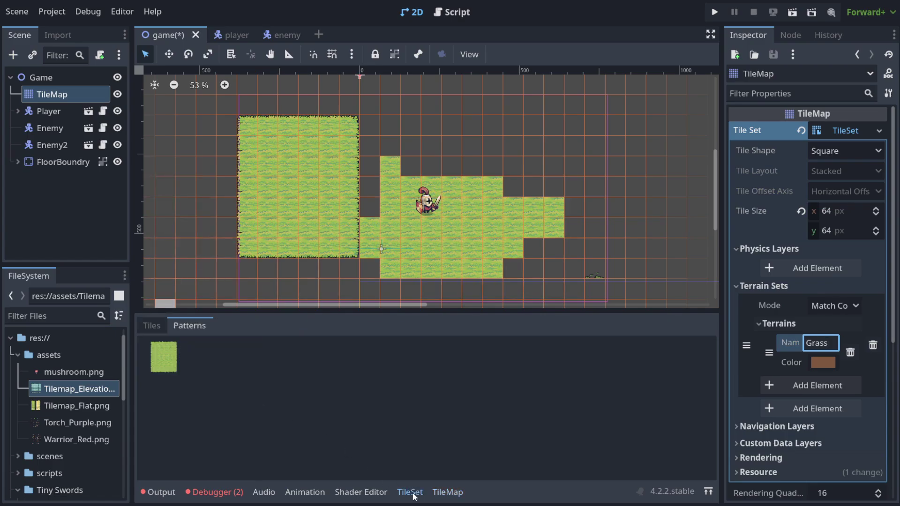
click(151, 326)
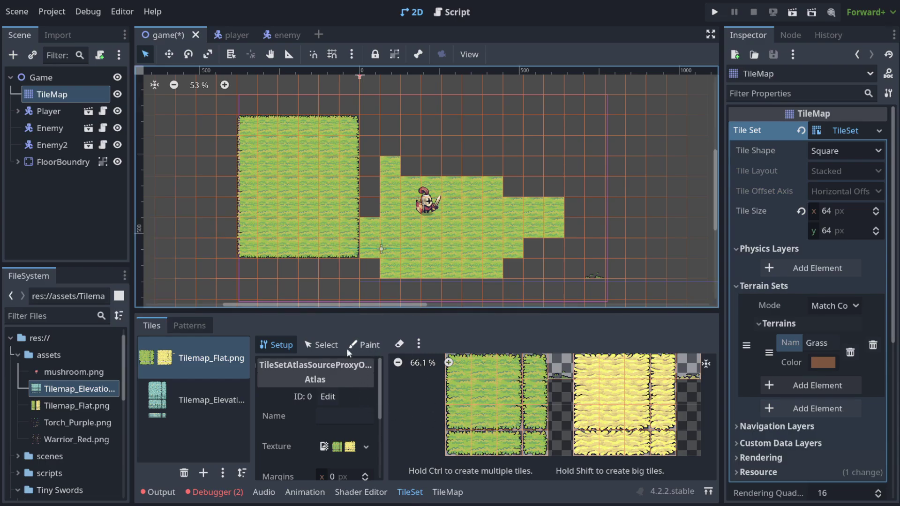
click(364, 347)
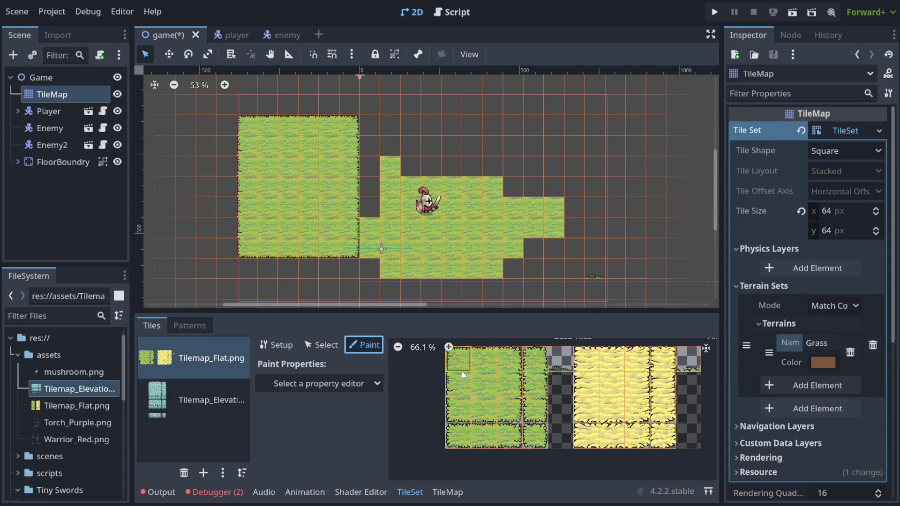
click(322, 384)
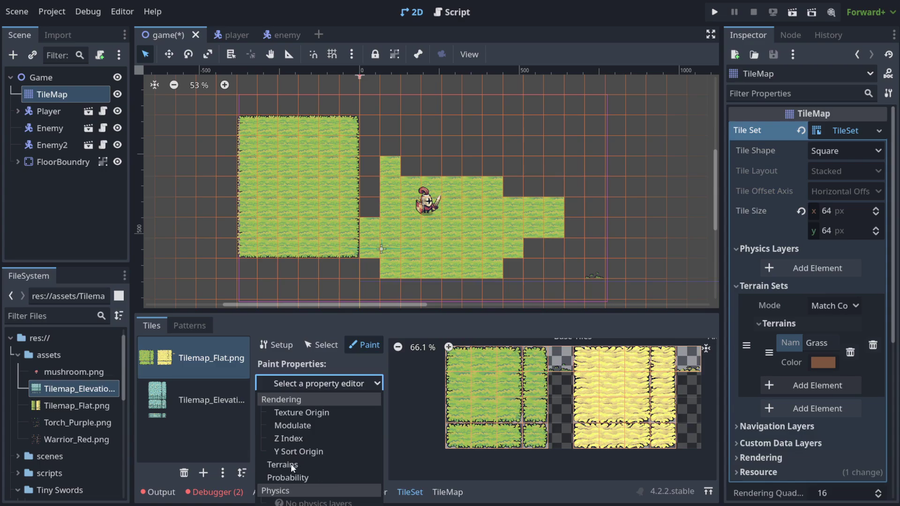
click(291, 464)
click(353, 423)
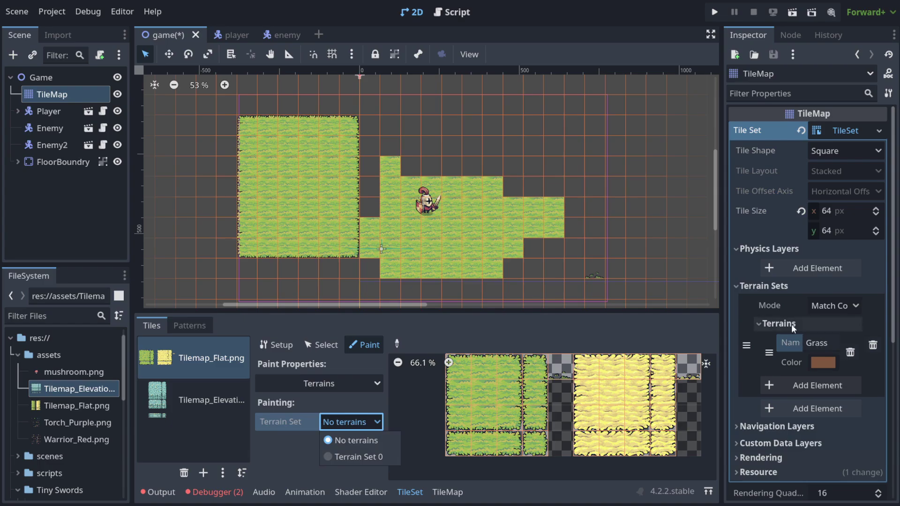
click(370, 461)
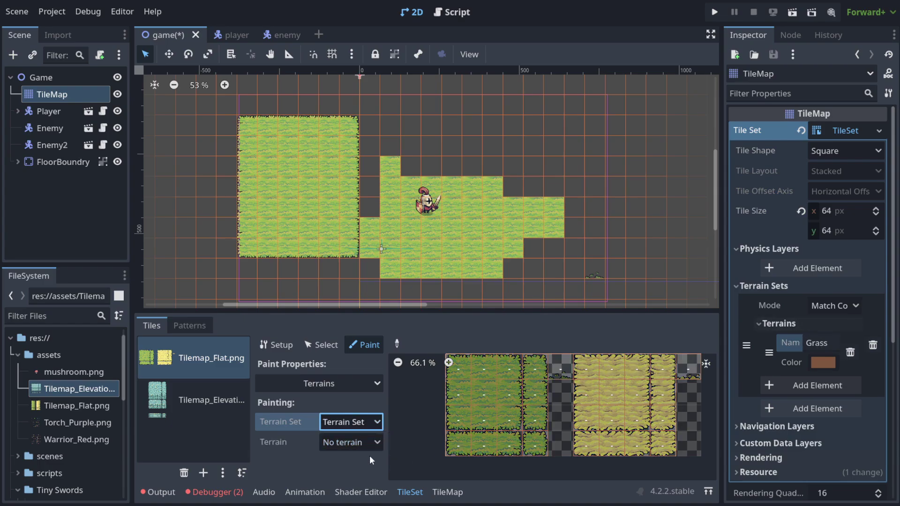
click(365, 443)
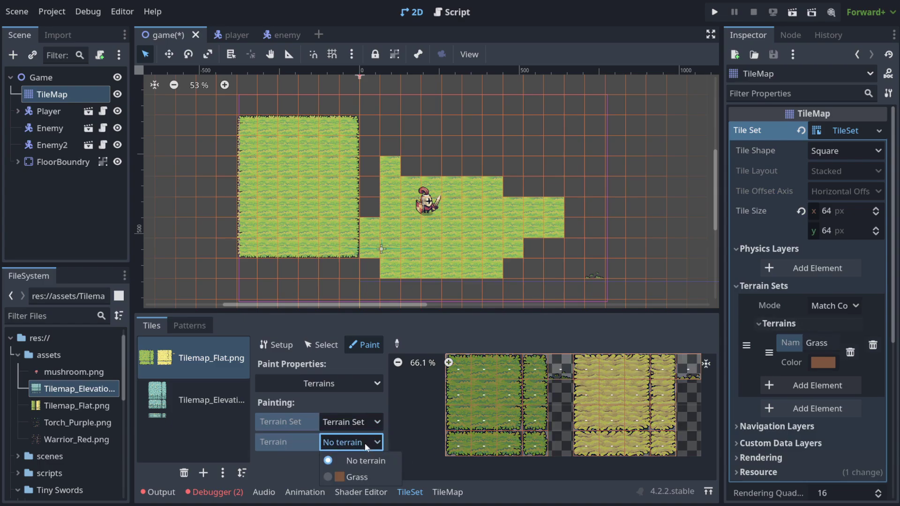
click(361, 478)
click(484, 392)
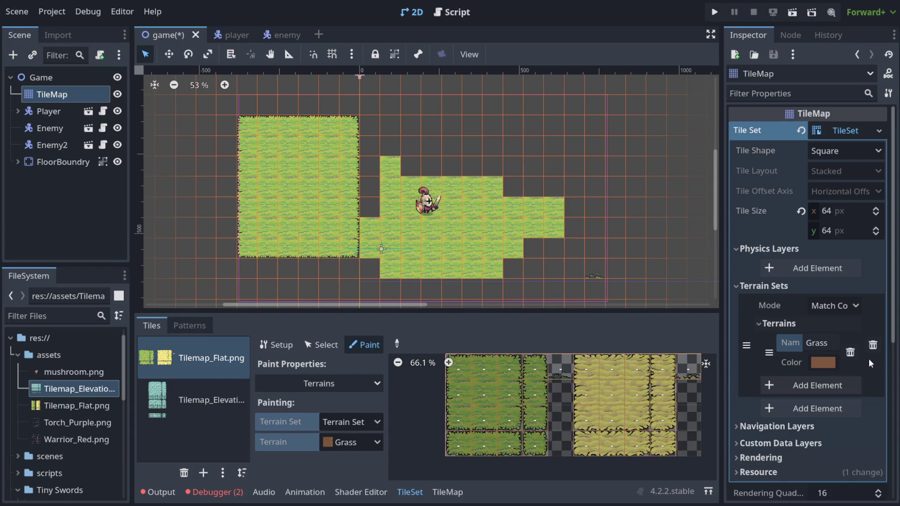
- Set the Grass terrain's colour to bright green with hex value 38ff00
click(827, 364)
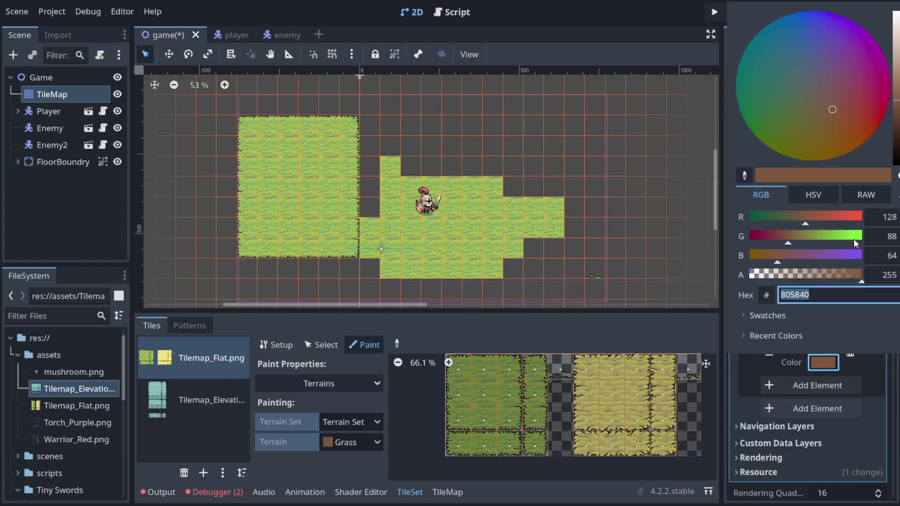
text(215500)
key(Return)
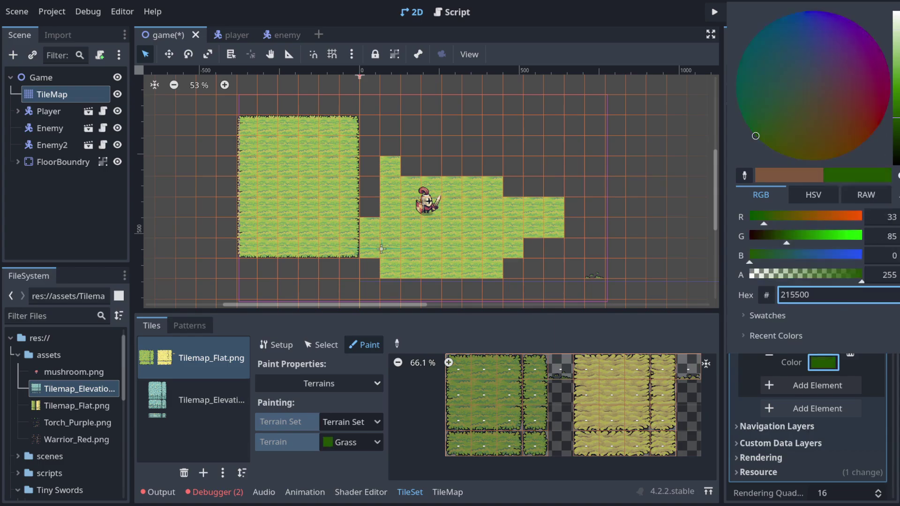
text(38ff00)
key(Return)
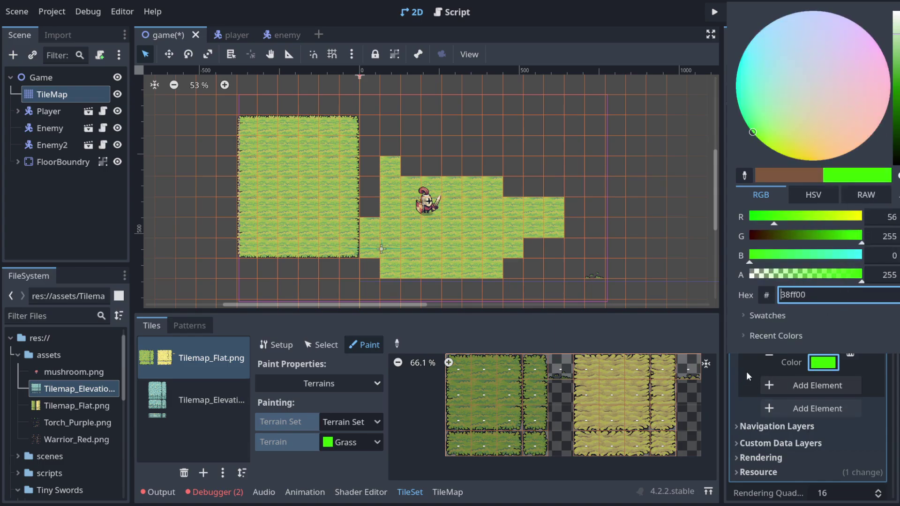
click(746, 371)
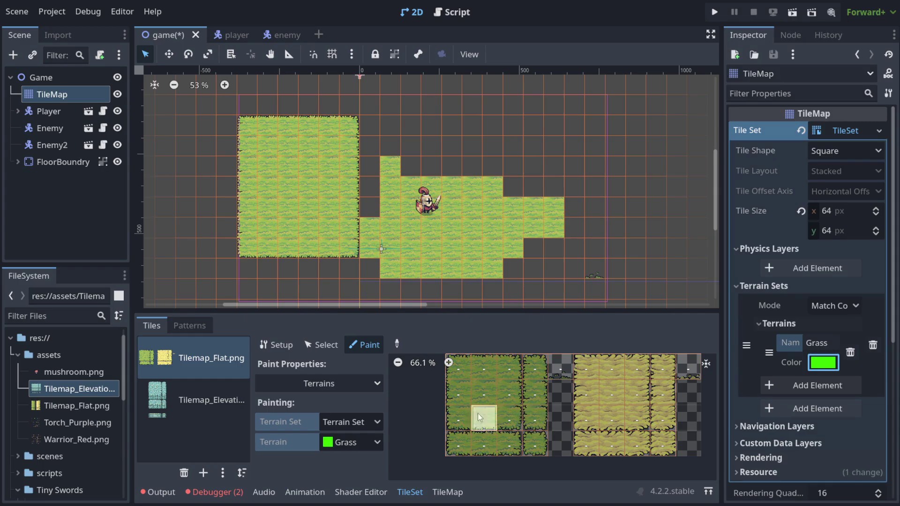
- Assign the whole 4 by 4 group of green grass tiles in Tilemap_Flat.png to Terrain Set 0
click(468, 374)
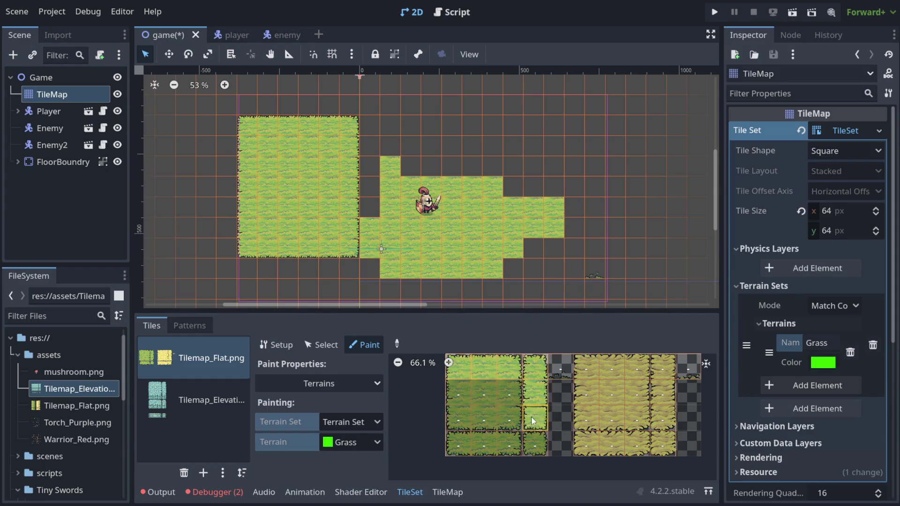
mouse_move(454, 447)
mouse_down()
mouse_move(455, 417)
mouse_move(521, 418)
mouse_move(507, 398)
mouse_move(466, 400)
mouse_up()
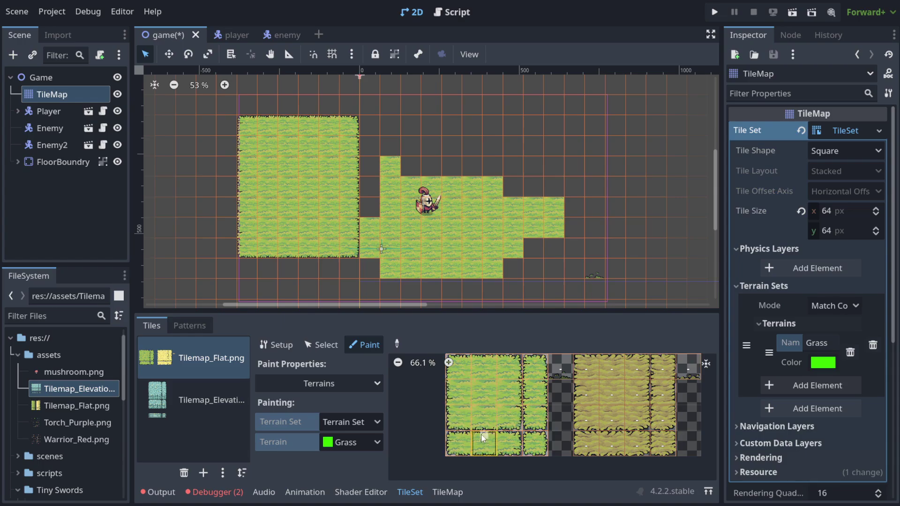
- Add a second terrain named Sand and set its colour to dark brown with hex value 4c4222
click(839, 385)
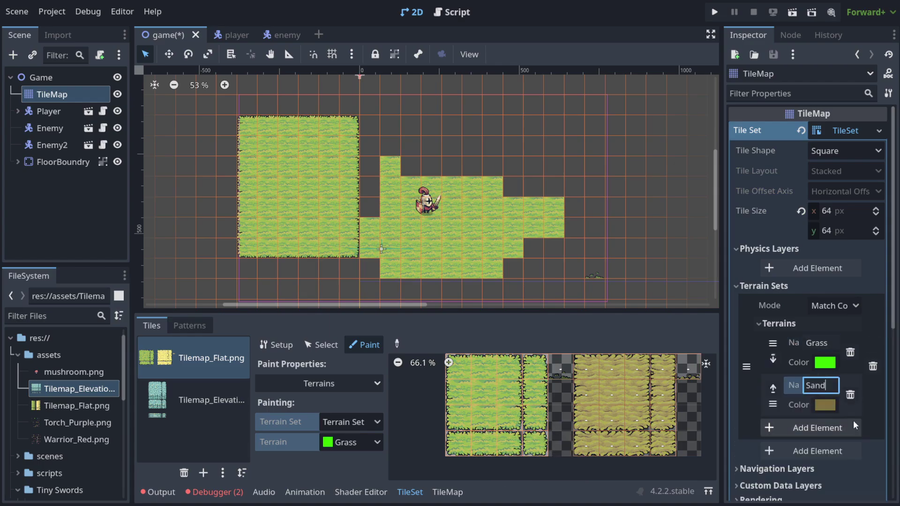
click(826, 406)
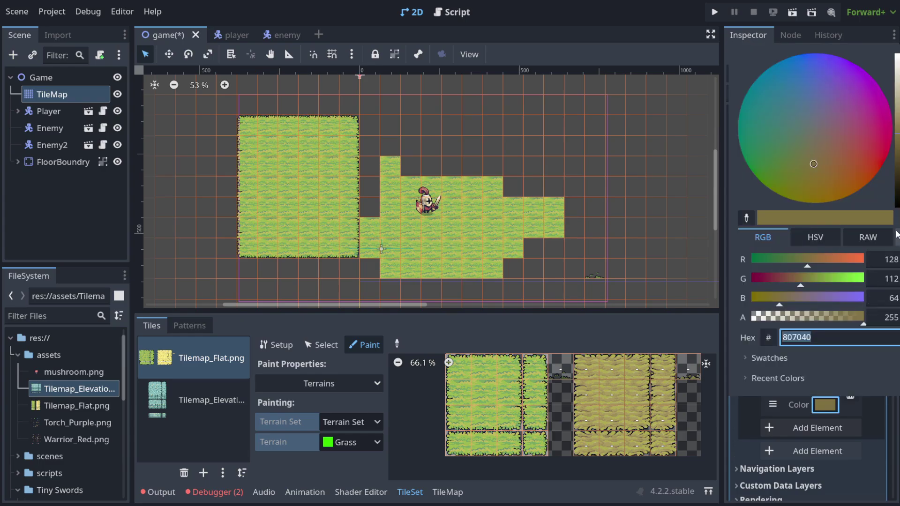
click(892, 171)
click(896, 163)
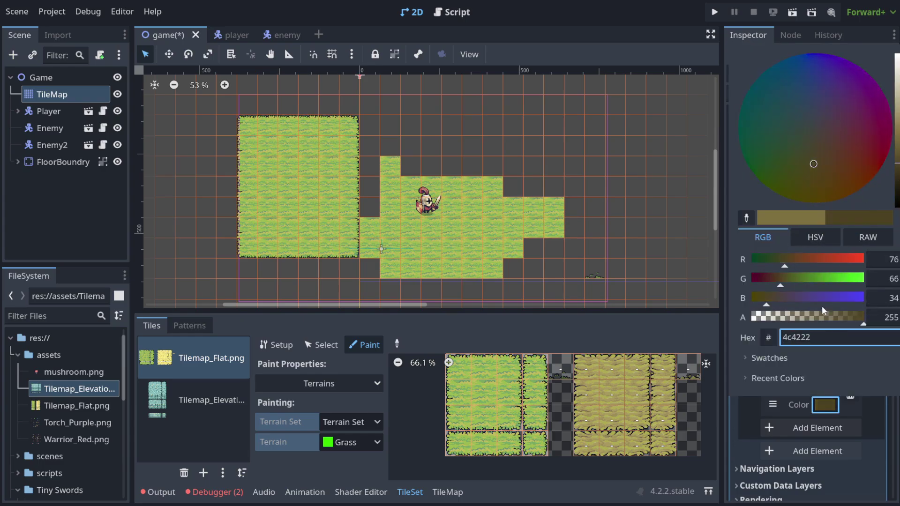
click(834, 424)
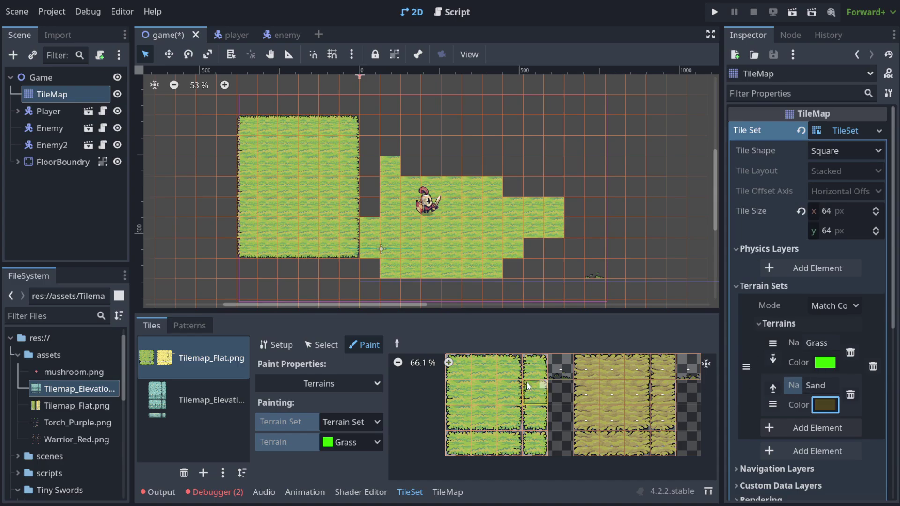
- Assign the whole 4 by 4 group of yellow sand tiles to Terrain Set 0 with the Sand terrain
click(351, 442)
click(346, 492)
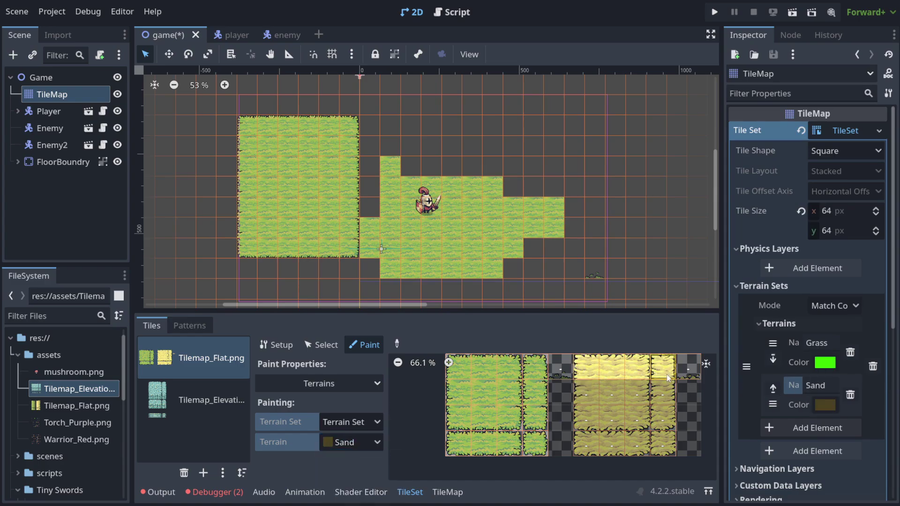
mouse_move(667, 377)
mouse_down()
mouse_move(656, 421)
mouse_move(632, 444)
mouse_move(645, 414)
mouse_move(611, 390)
mouse_move(586, 443)
mouse_up()
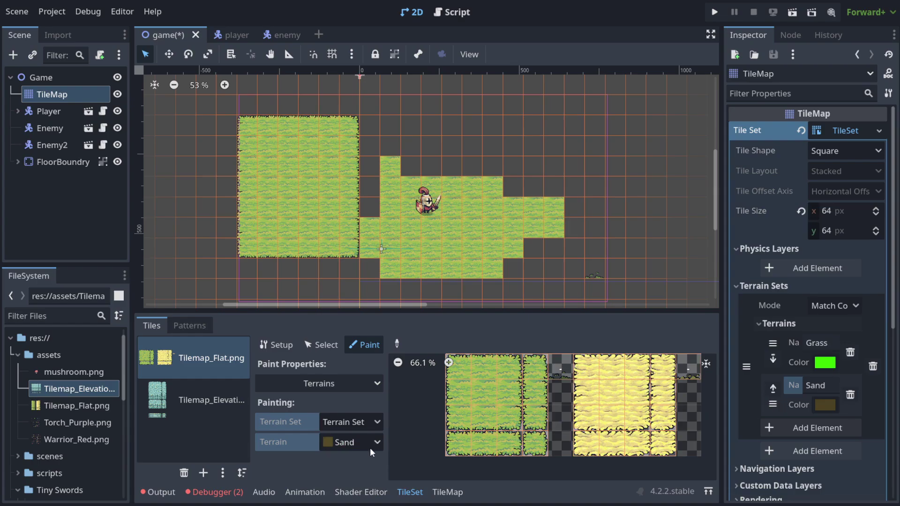
- Choose Grass again as the terrain to paint on Tilemap_Flat.png
click(369, 442)
click(360, 475)
scroll(485, 382, down, 3)
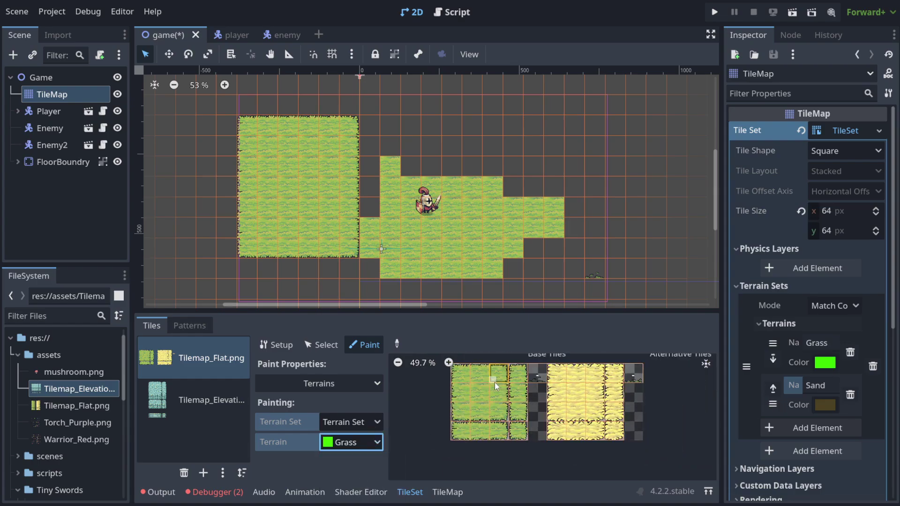
scroll(494, 381, up, 2)
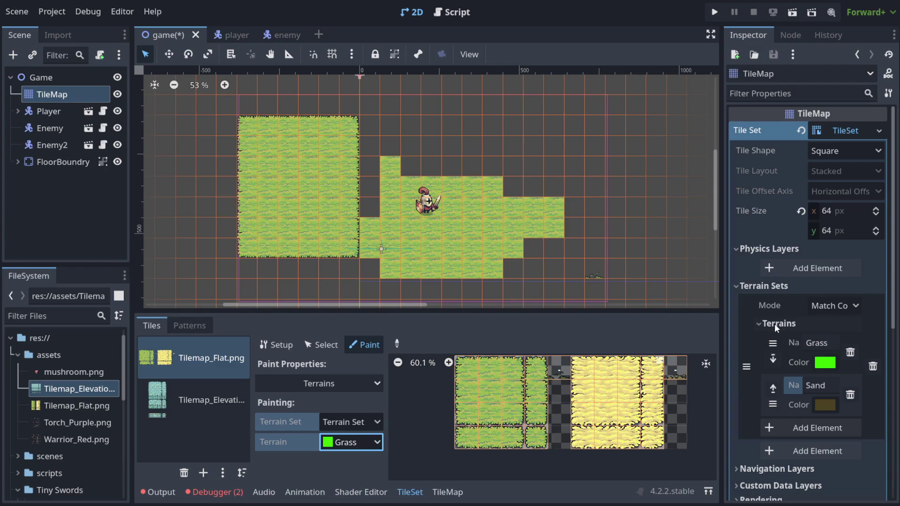
- Check in the TileMap editor which tiles the Grass and Sand terrains offer for painting
click(448, 492)
click(178, 365)
click(181, 382)
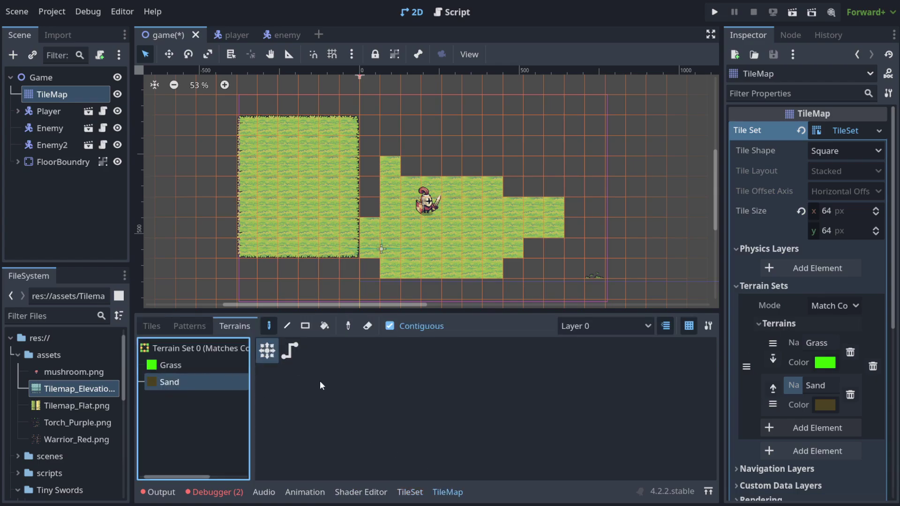
click(410, 492)
click(453, 497)
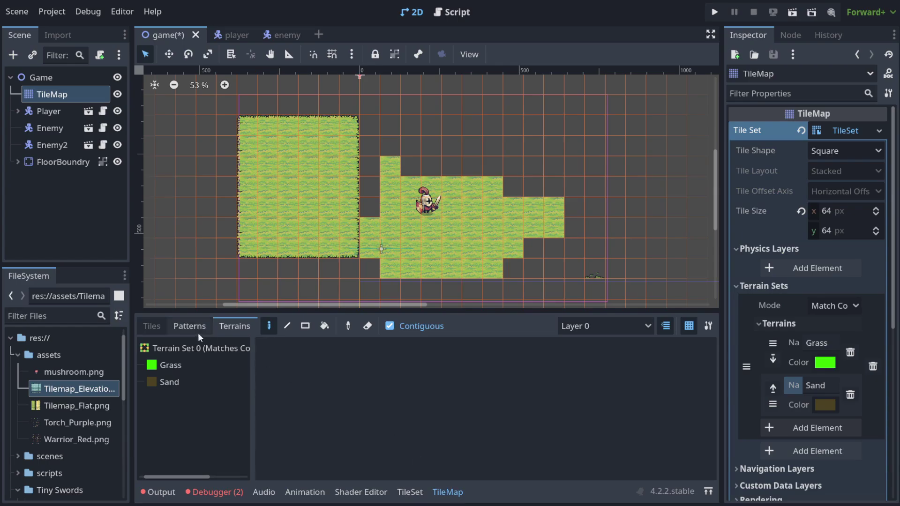
click(227, 330)
click(185, 365)
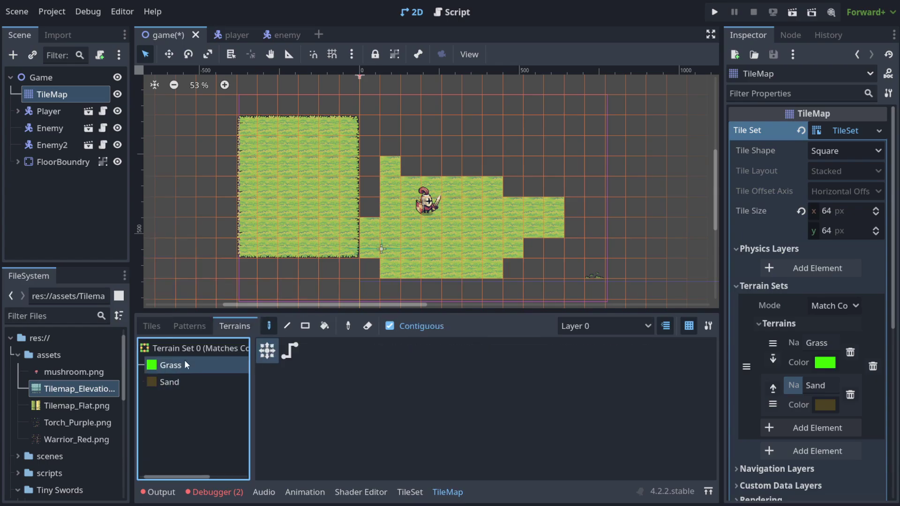
- Mark the inner connected area of the 3 by 3 grass block in the TileSet with Grass, leaving its outer edges unpainted
click(410, 492)
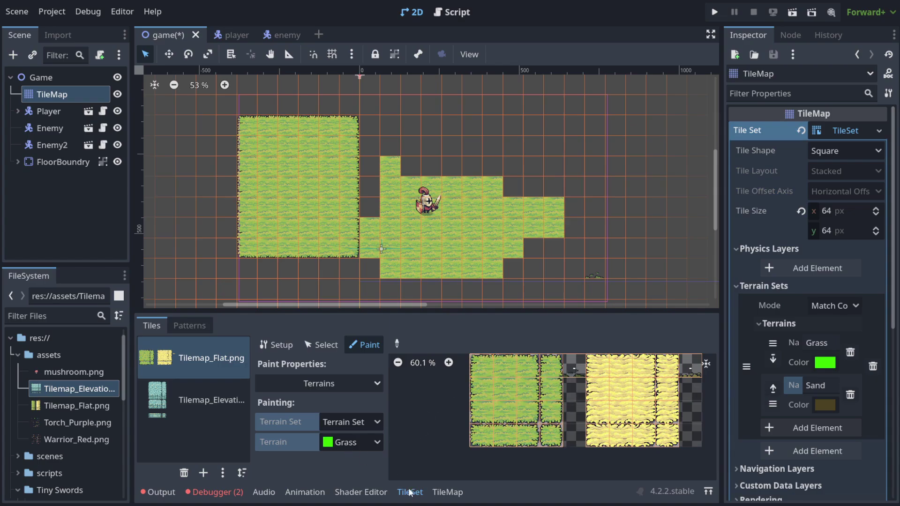
drag(479, 366, 536, 369)
mouse_move(525, 412)
mouse_down()
mouse_move(483, 411)
mouse_move(484, 377)
mouse_move(521, 378)
mouse_move(485, 387)
mouse_move(517, 392)
mouse_move(488, 401)
mouse_move(511, 410)
mouse_up()
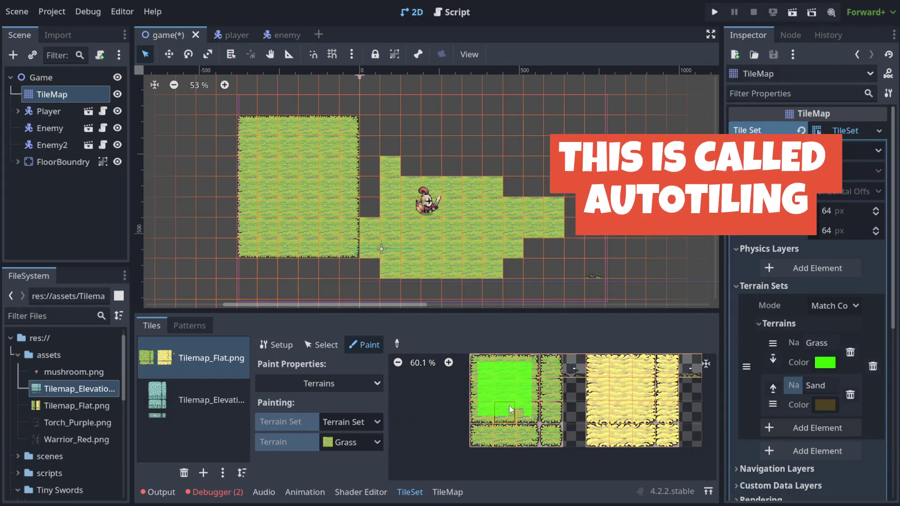
scroll(575, 418, up, 2)
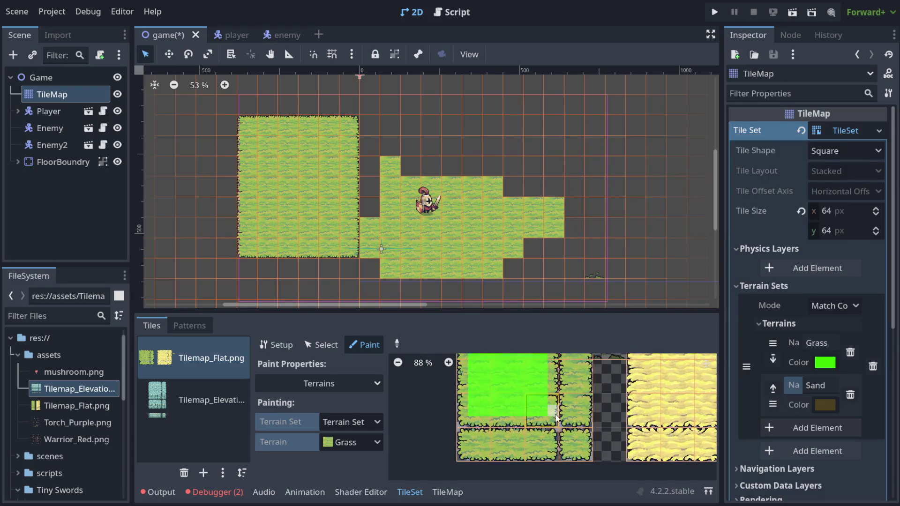
scroll(552, 408, down, 3)
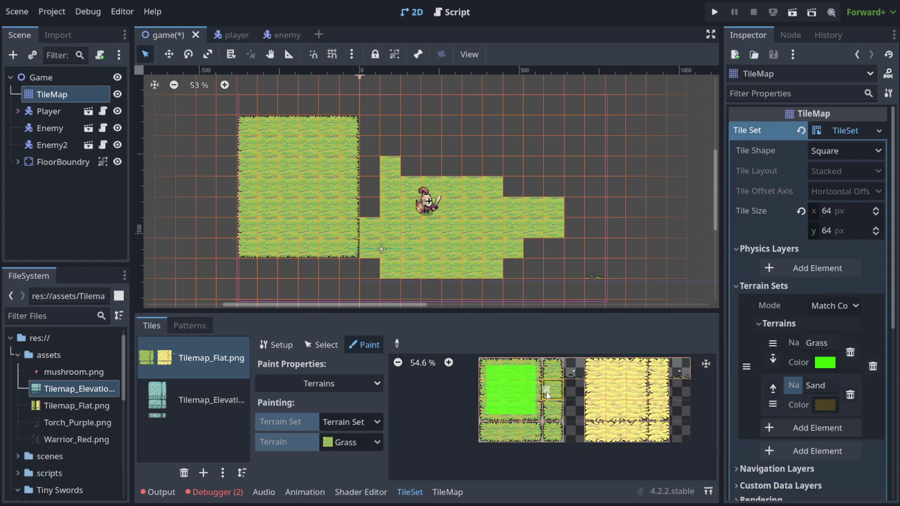
scroll(546, 392, up, 2)
scroll(545, 391, down, 1)
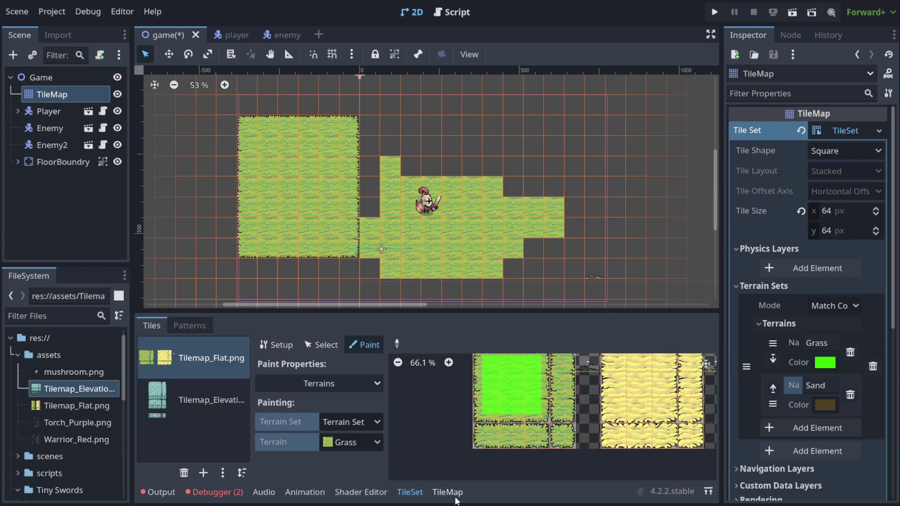
- Paint an irregular patch freehand with the Grass terrain above and to the right of the player on the TileMap
click(451, 495)
click(174, 368)
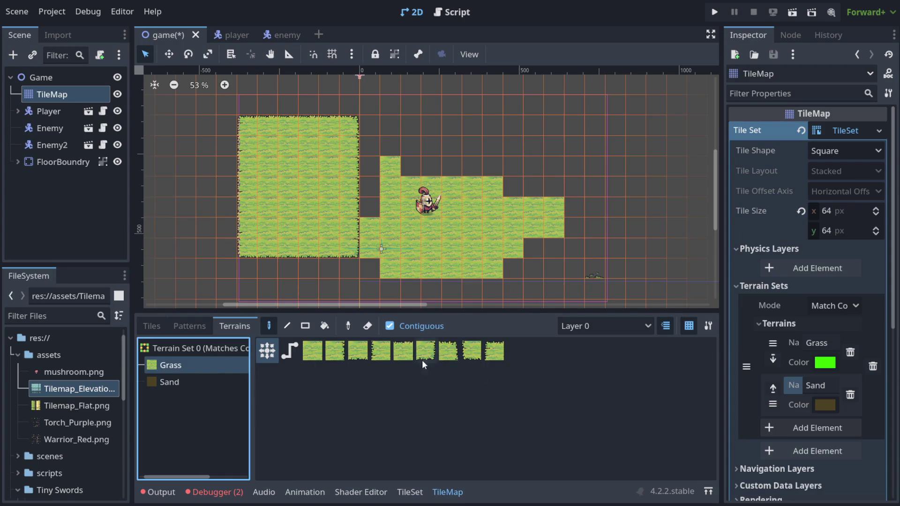
mouse_move(513, 106)
mouse_down()
mouse_move(604, 175)
mouse_move(585, 123)
mouse_move(534, 155)
mouse_move(525, 111)
mouse_move(564, 144)
mouse_move(574, 106)
mouse_move(580, 164)
mouse_move(594, 105)
mouse_up()
mouse_move(496, 109)
mouse_down()
mouse_move(468, 123)
mouse_move(484, 111)
mouse_up()
click(471, 93)
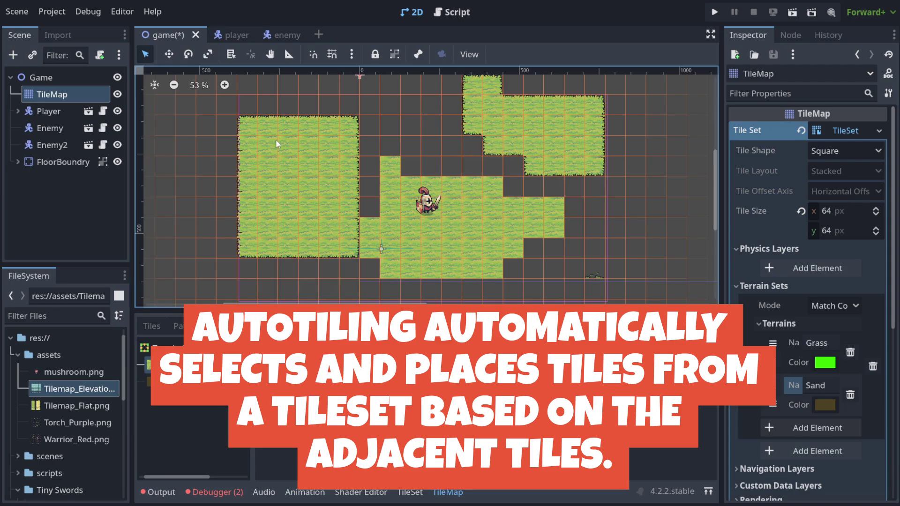
- Cover a large area around the player with a rectangle of Grass terrain and place one separate grass tile left of it
drag(244, 77, 634, 314)
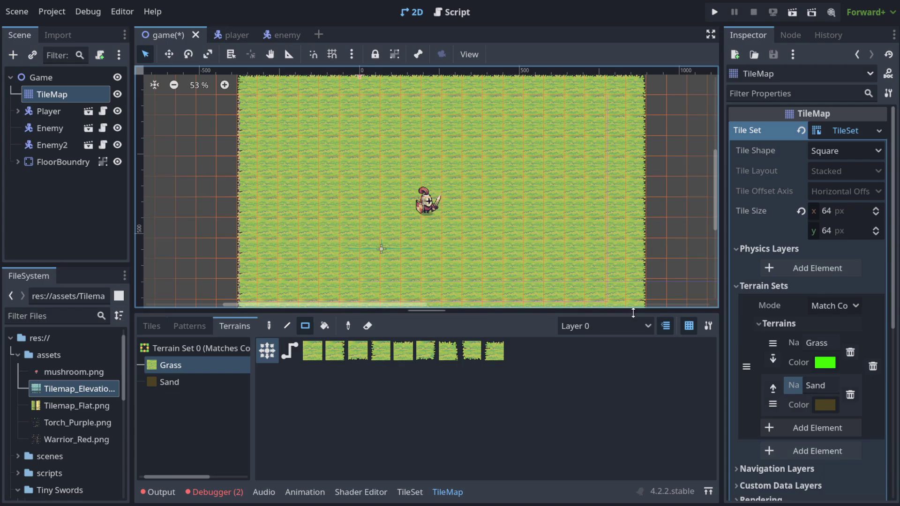
click(202, 227)
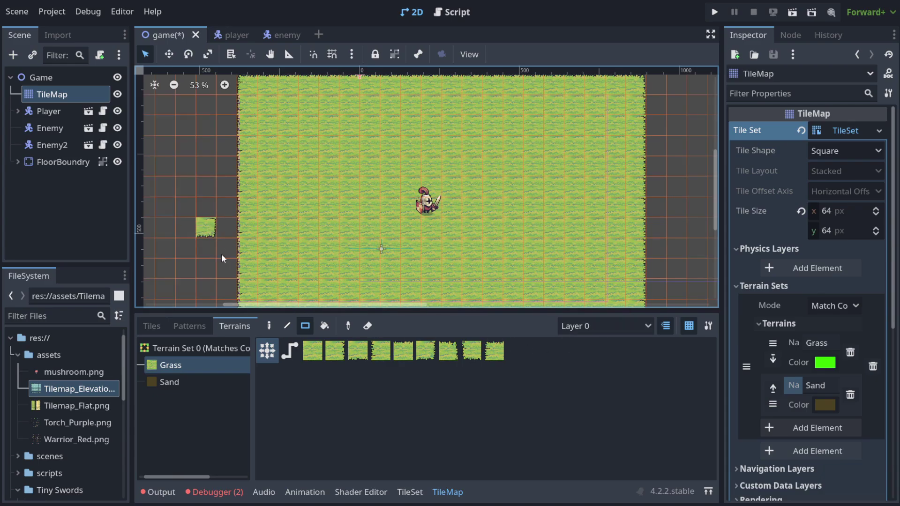
scroll(196, 228, up, 6)
scroll(201, 232, up, 3)
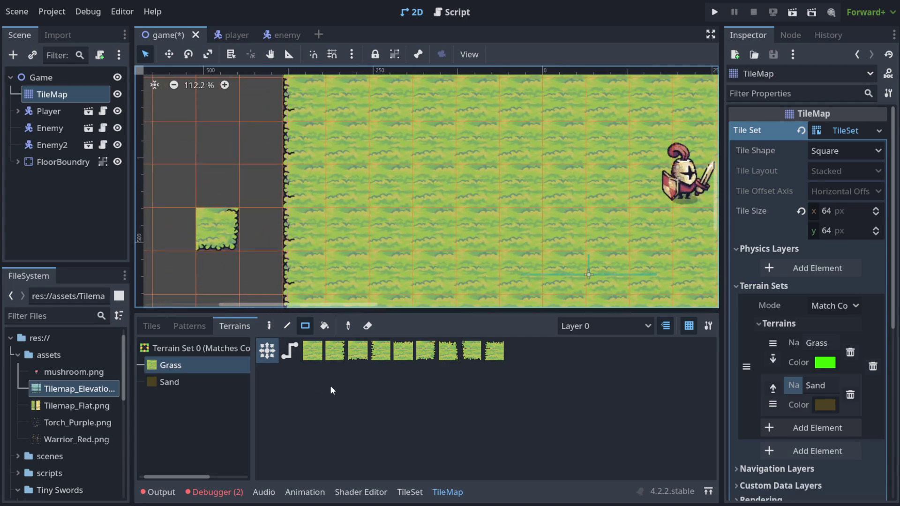
- Mark the centre of the standalone corner grass tile with Grass in the TileSet and place one single grass tile on the map
click(409, 491)
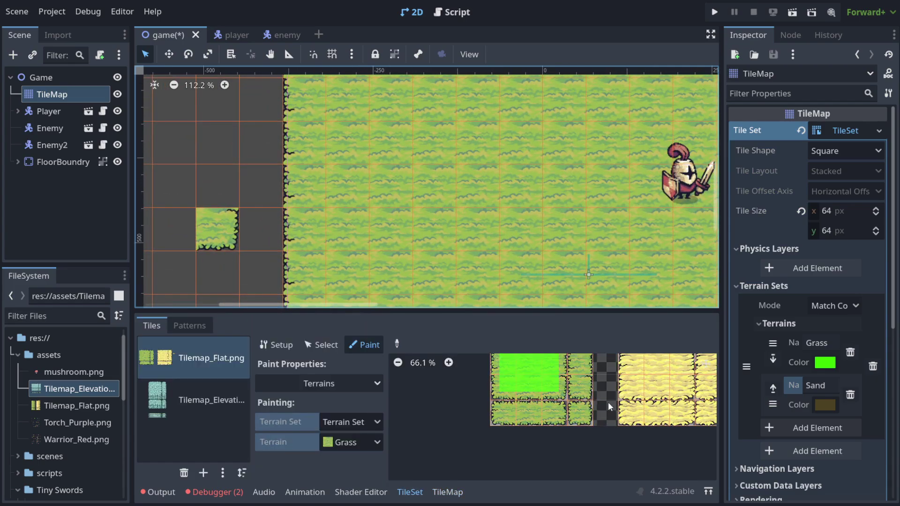
scroll(603, 395, down, 3)
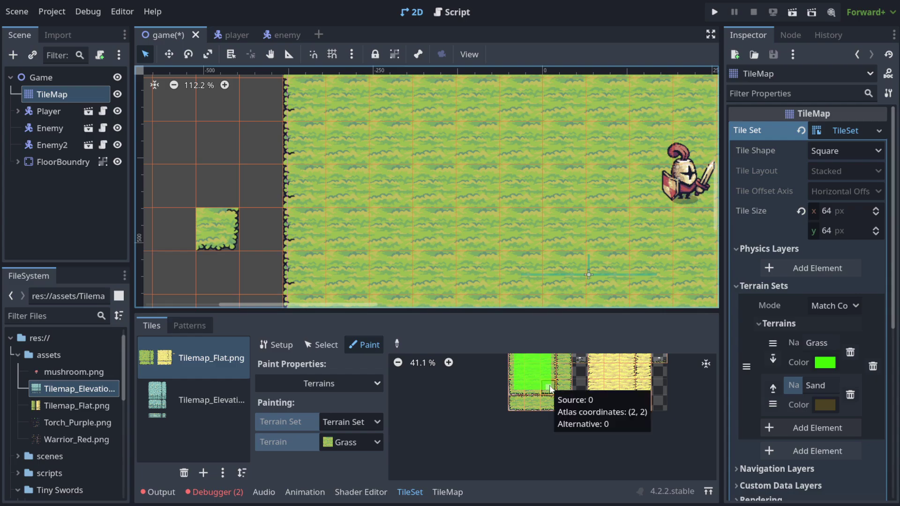
click(565, 407)
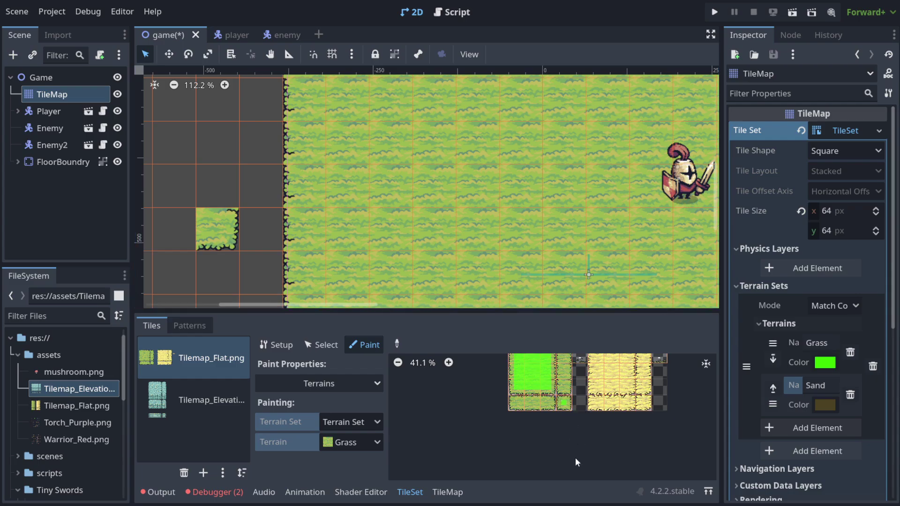
click(451, 494)
click(193, 365)
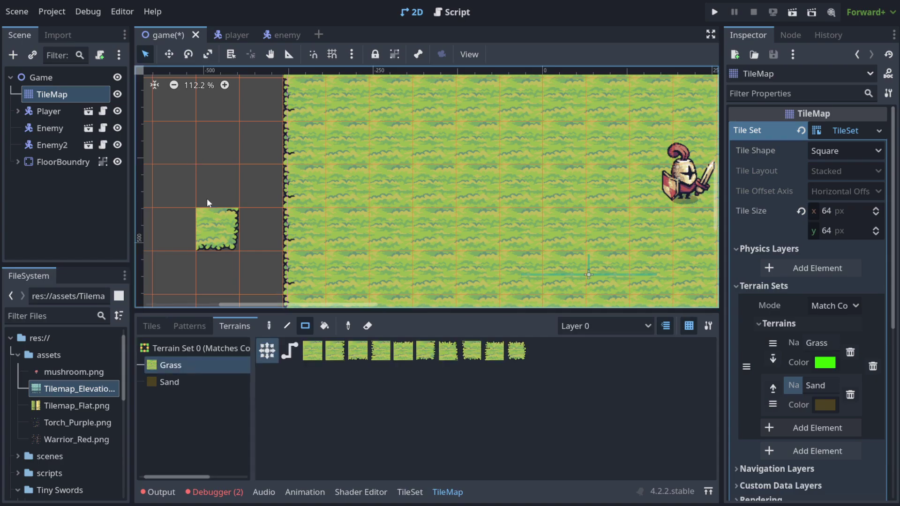
- Mark the inner connected areas of the remaining grass strips with Grass and of the yellow tiles with Sand
click(409, 493)
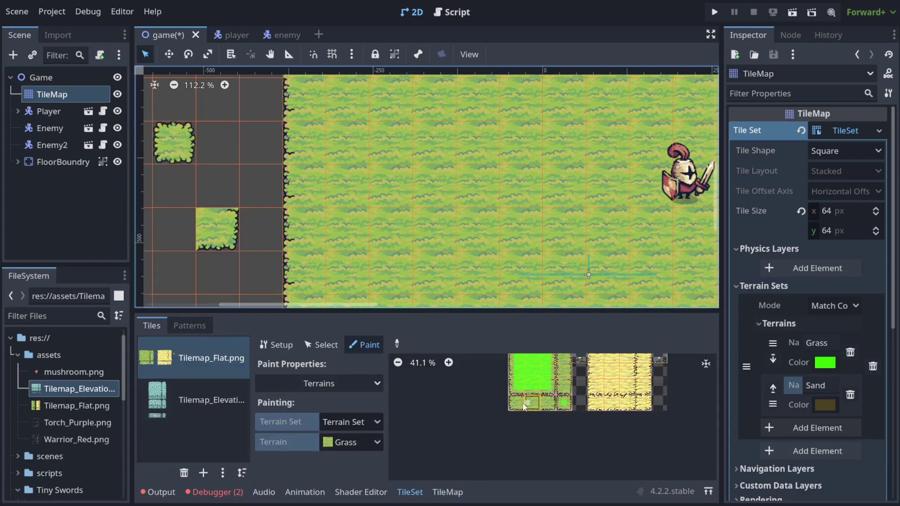
scroll(558, 396, up, 1)
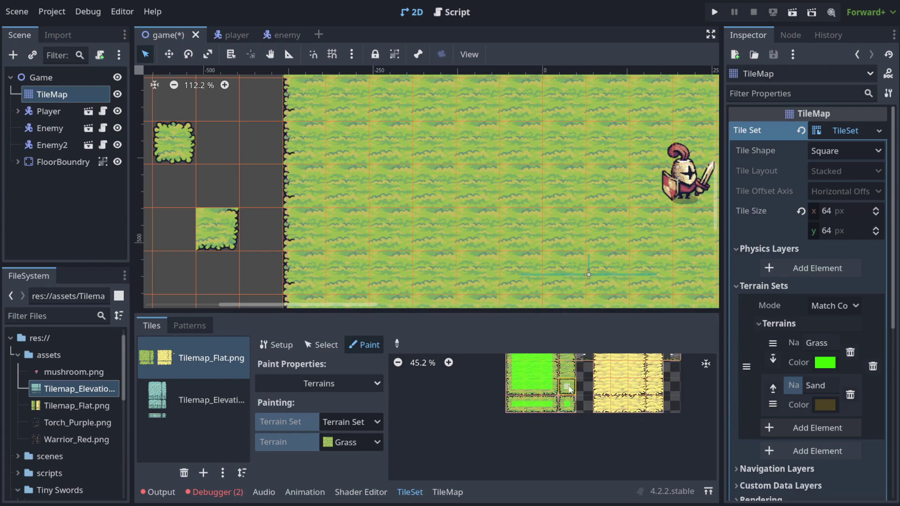
scroll(571, 369, down, 1)
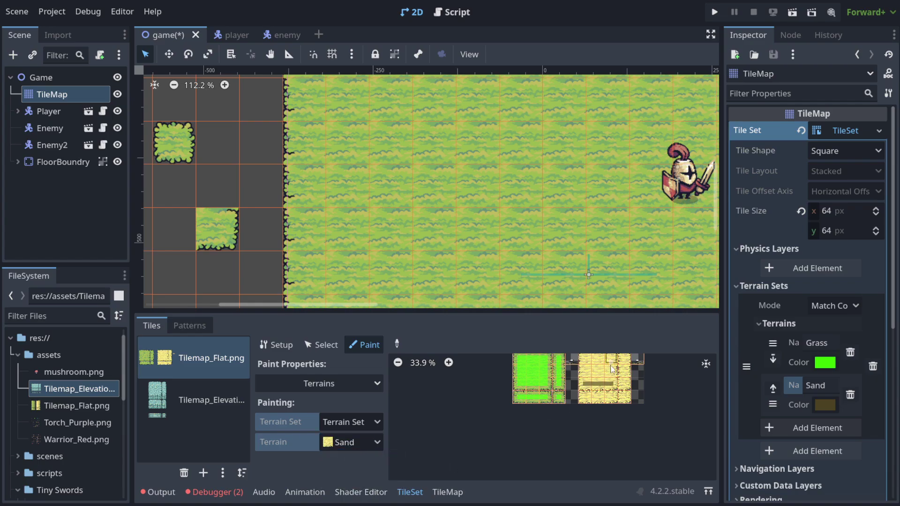
scroll(296, 220, down, 5)
- Paint a 6 by 6 rectangle of Sand terrain left of the grass field and a five-tile sand line below it
click(448, 492)
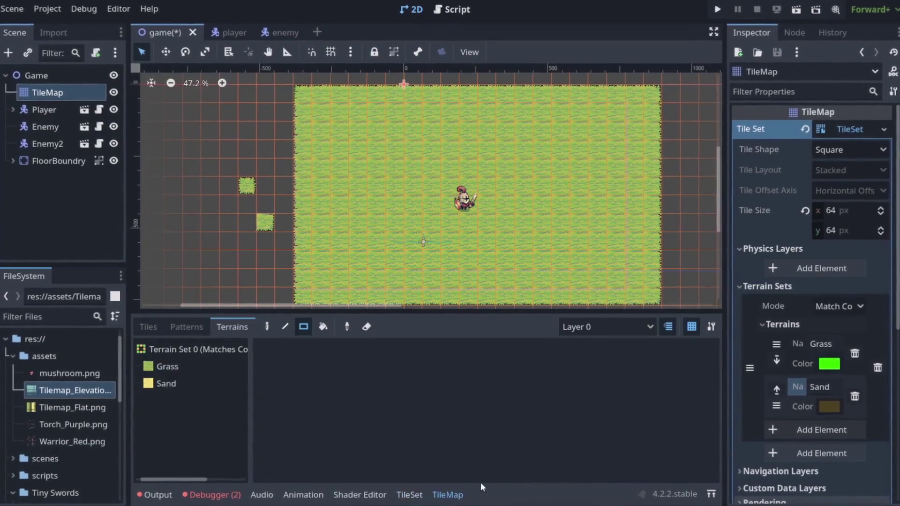
click(169, 381)
drag(172, 145, 262, 241)
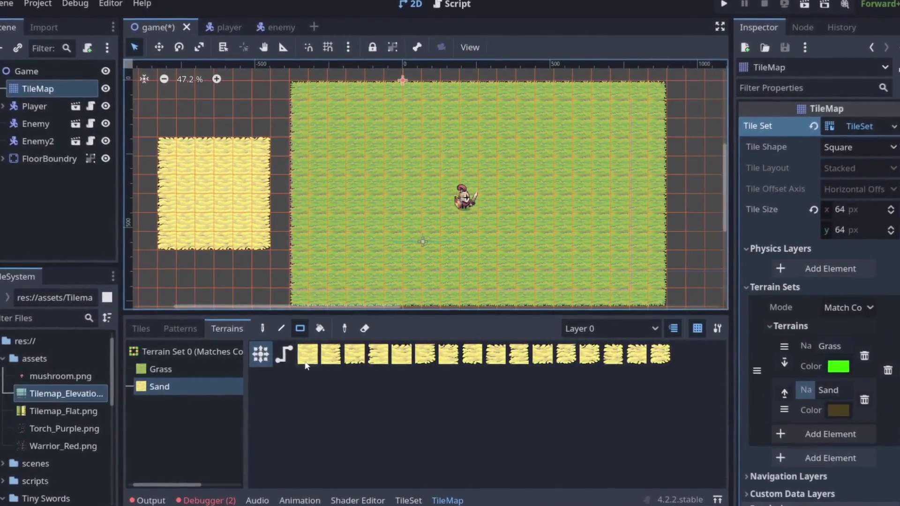
click(279, 329)
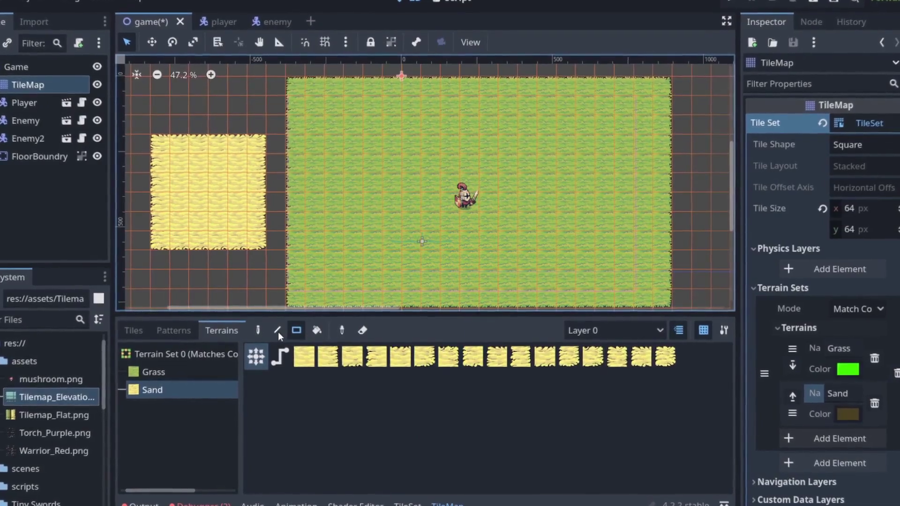
drag(155, 278, 239, 278)
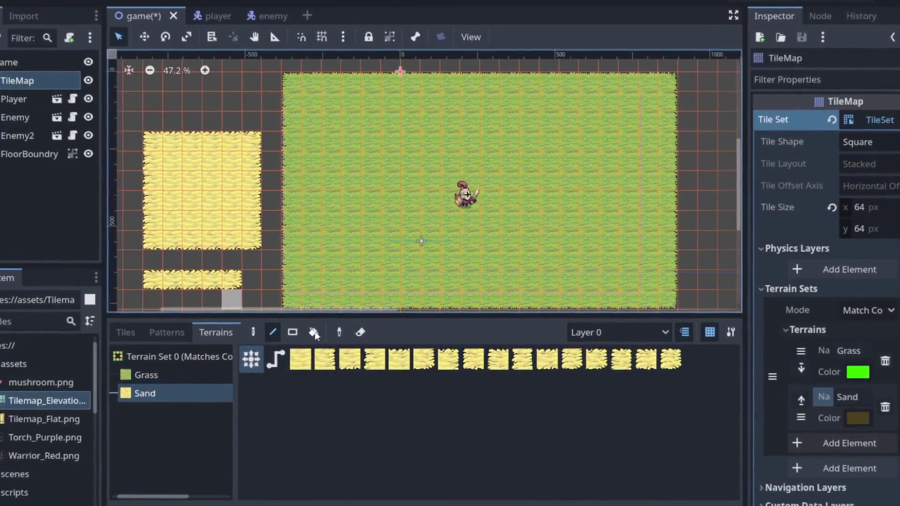
- Paint Sand terrain freehand above the sand rectangle and erase a two-tile-wide block inside the sand area
click(256, 331)
mouse_move(206, 123)
mouse_down()
mouse_move(192, 80)
mouse_move(153, 83)
mouse_move(172, 118)
mouse_move(152, 124)
mouse_up()
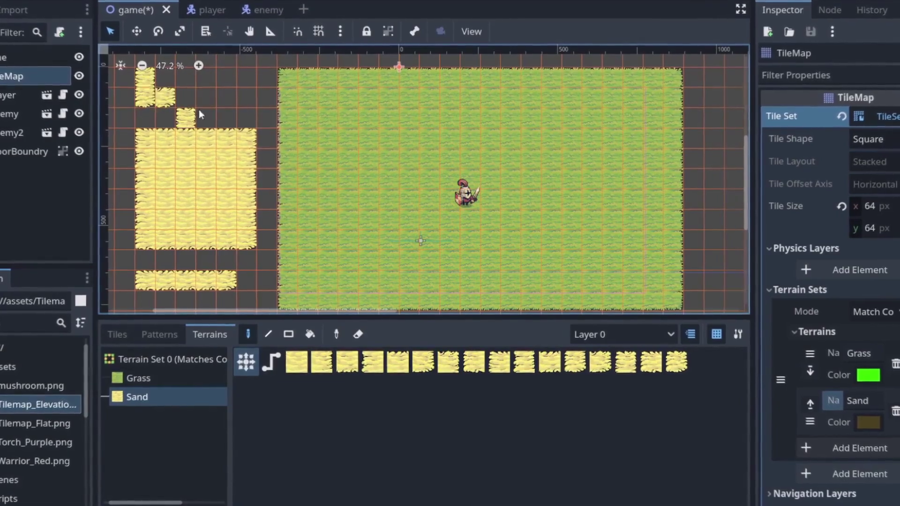
right_drag(159, 135, 181, 94)
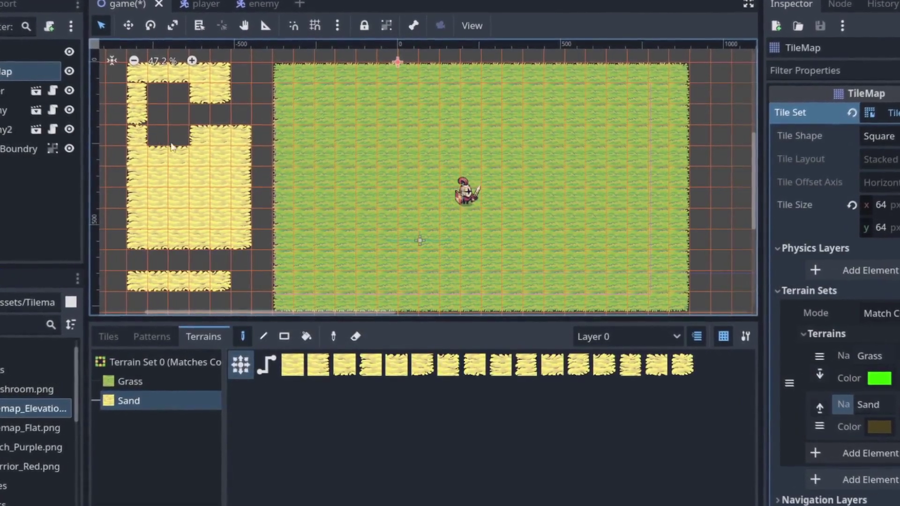
- Fill the enclosed hole in the sand area with Sand terrain using the bucket, and return to freehand painting
click(309, 336)
click(170, 120)
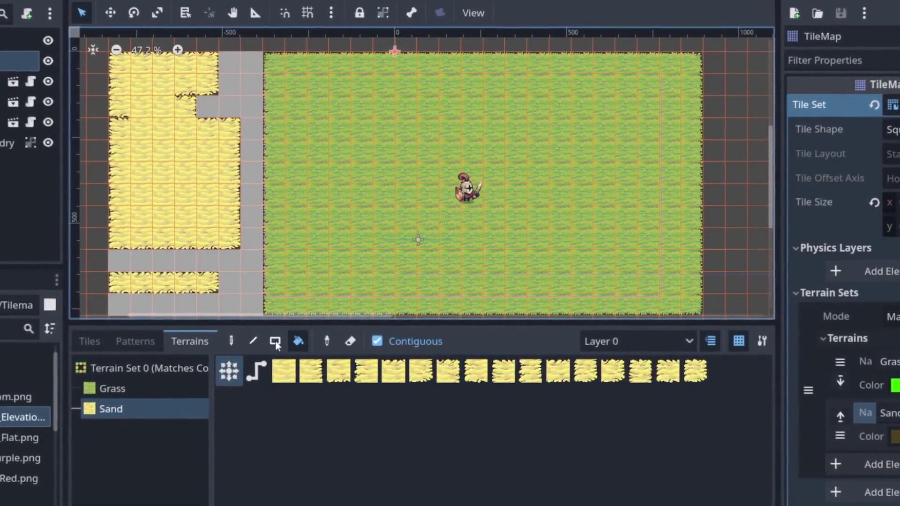
click(228, 342)
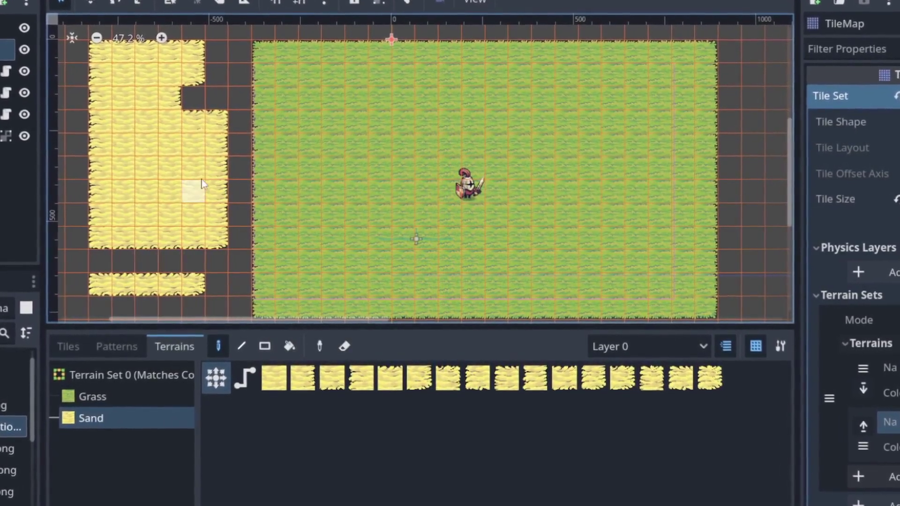
- Open the TileMap's saved patterns
scroll(162, 179, down, 2)
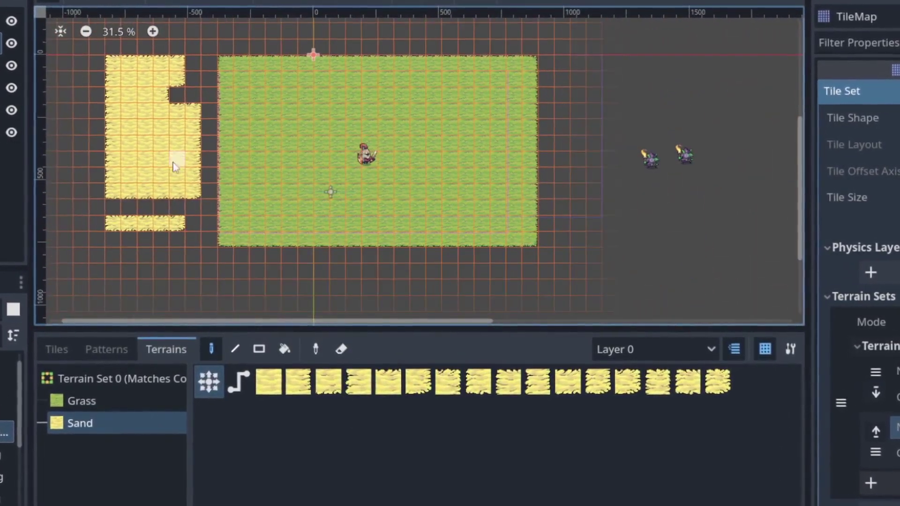
scroll(194, 147, up, 2)
click(100, 351)
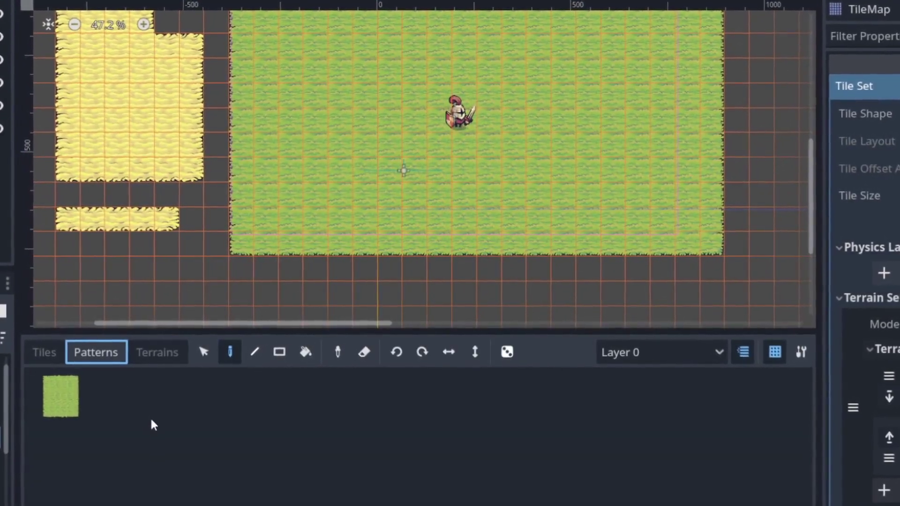